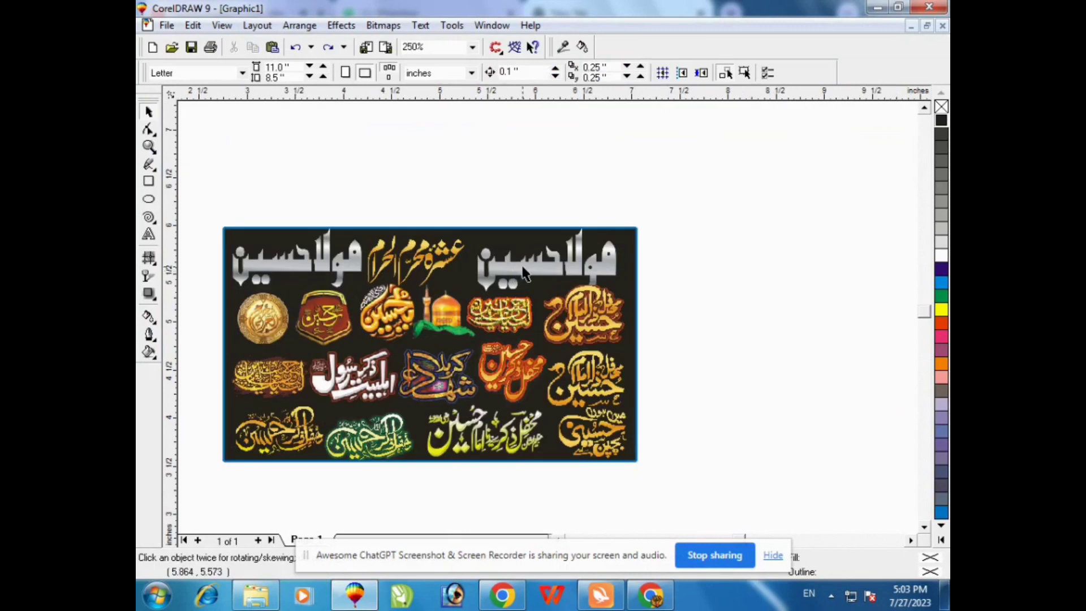
Step: Move the two silver calligraphy titles, the gold title between them and the red-outlined gold calligraphy into a row above the dark panel
left_click_drag(513, 277, 606, 186)
left_click_drag(455, 260, 533, 184)
left_click_drag(348, 272, 434, 181)
left_click_drag(584, 317, 673, 258)
left_click_drag(732, 240, 271, 181)
Step: Extract the dark panel's PowerClip contents and move the gold medallion off the panel to the end of the row above
left_click_drag(258, 331, 744, 202)
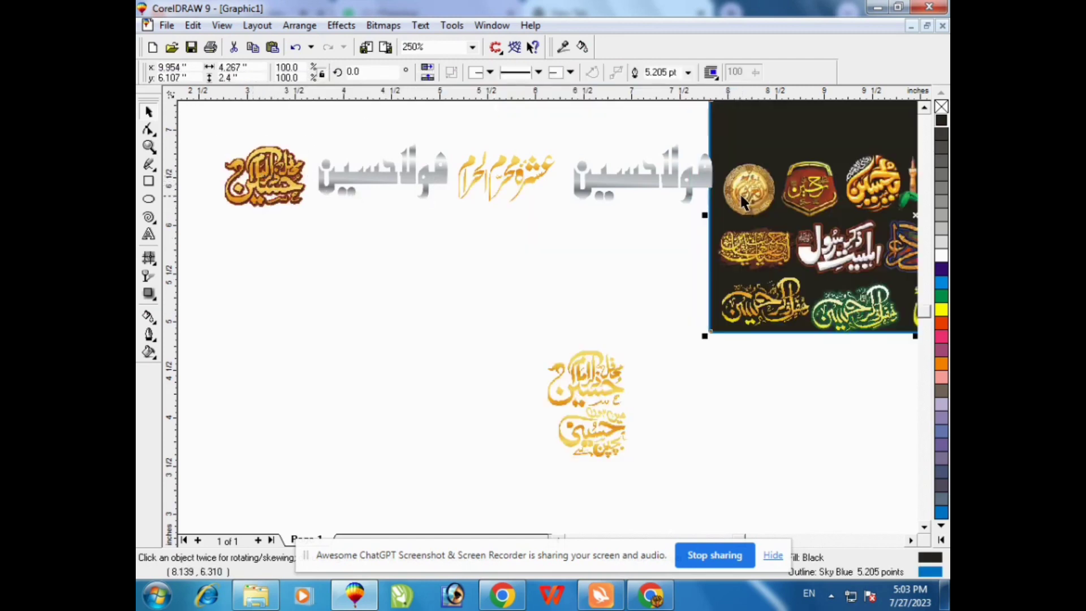
key("ctrl+z")
right_click(527, 249)
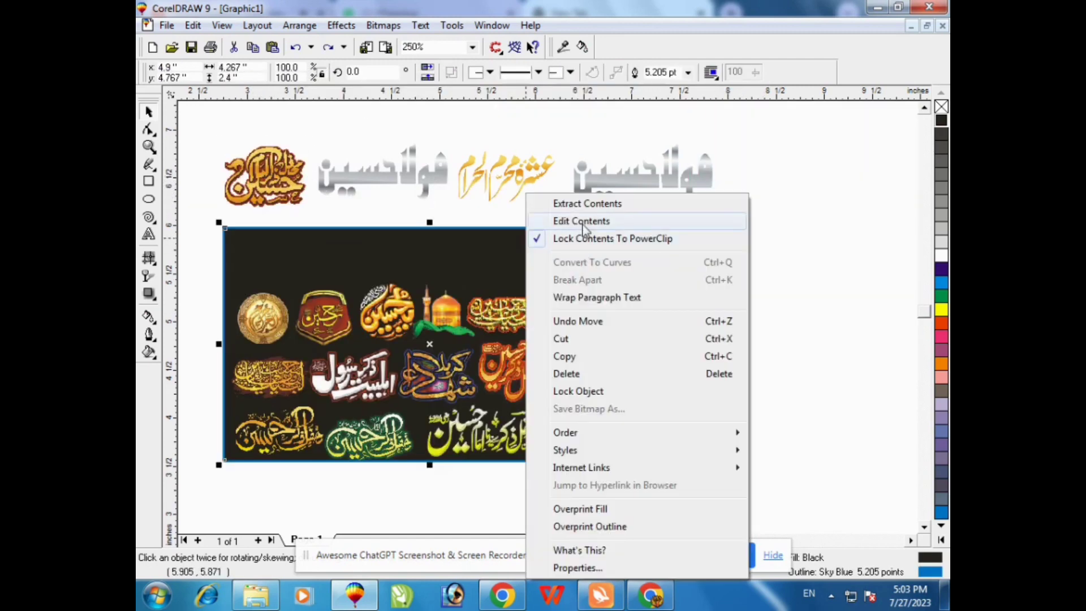
left_click(585, 203)
left_click_drag(276, 320, 798, 174)
Step: Move the red-and-gold calligraphy, the shrine dome, the round calligraphy and the shield emblem off the panel to its right
left_click(487, 311)
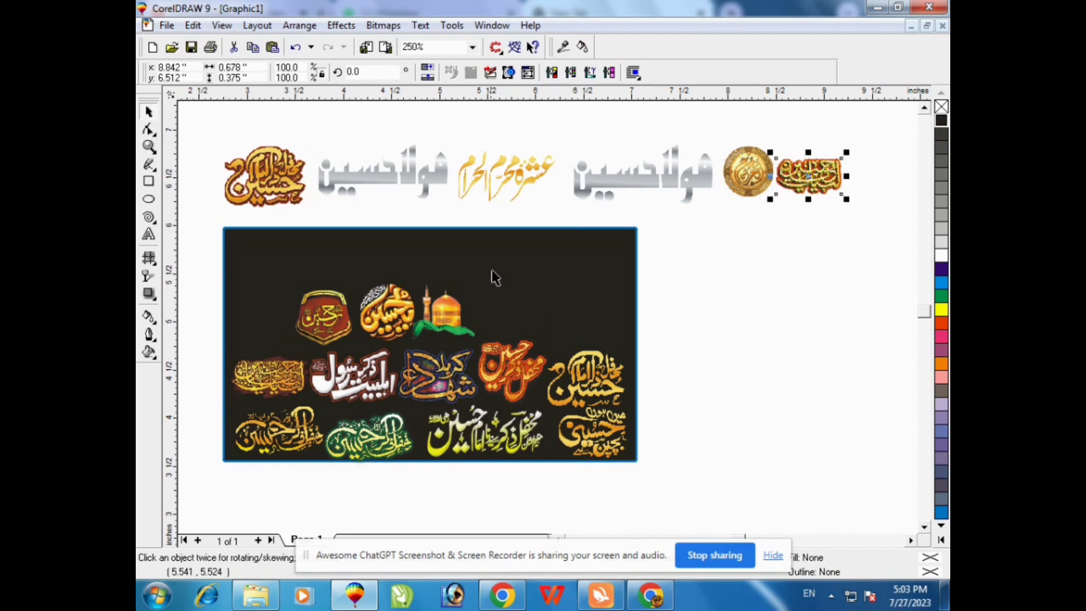
left_click_drag(394, 317, 810, 225)
left_click_drag(396, 314, 788, 236)
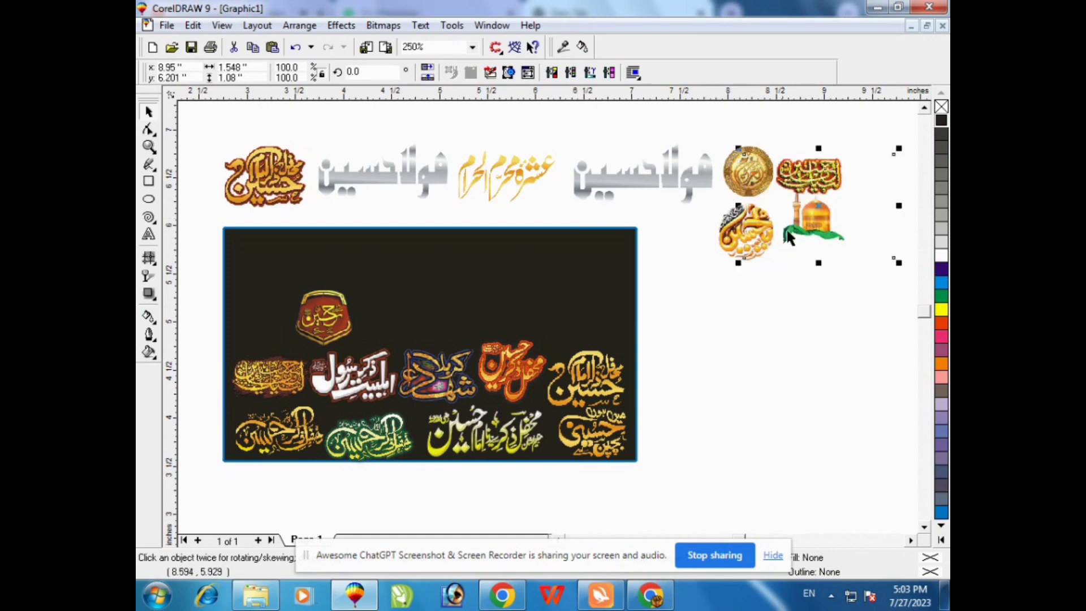
left_click_drag(327, 319, 673, 240)
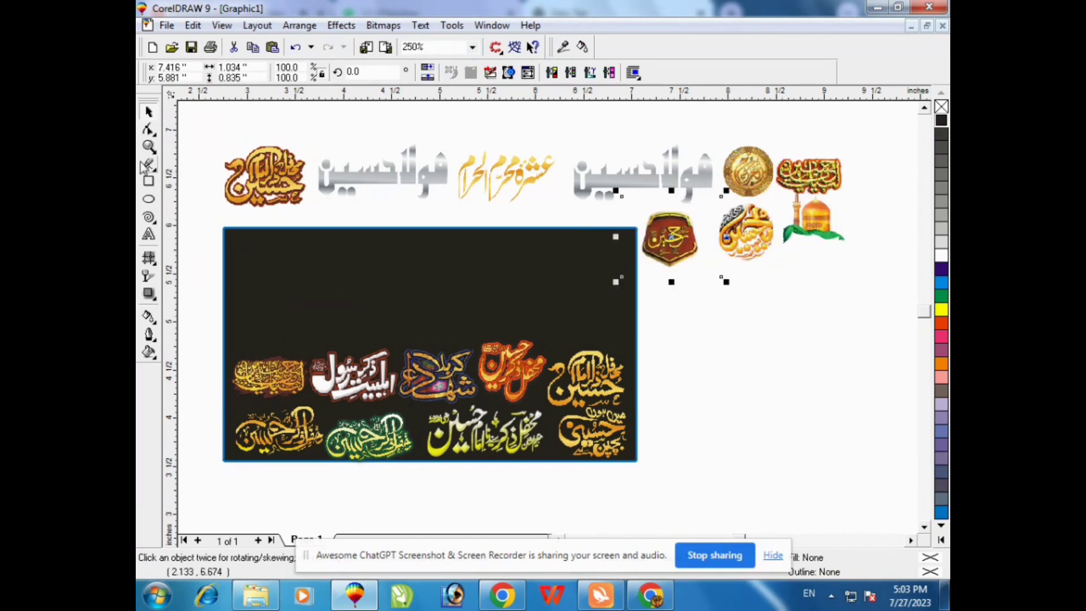
Step: Examine the artwork row above the panel up close, from the gold medallion to the red-outlined gold calligraphy
left_click(148, 146)
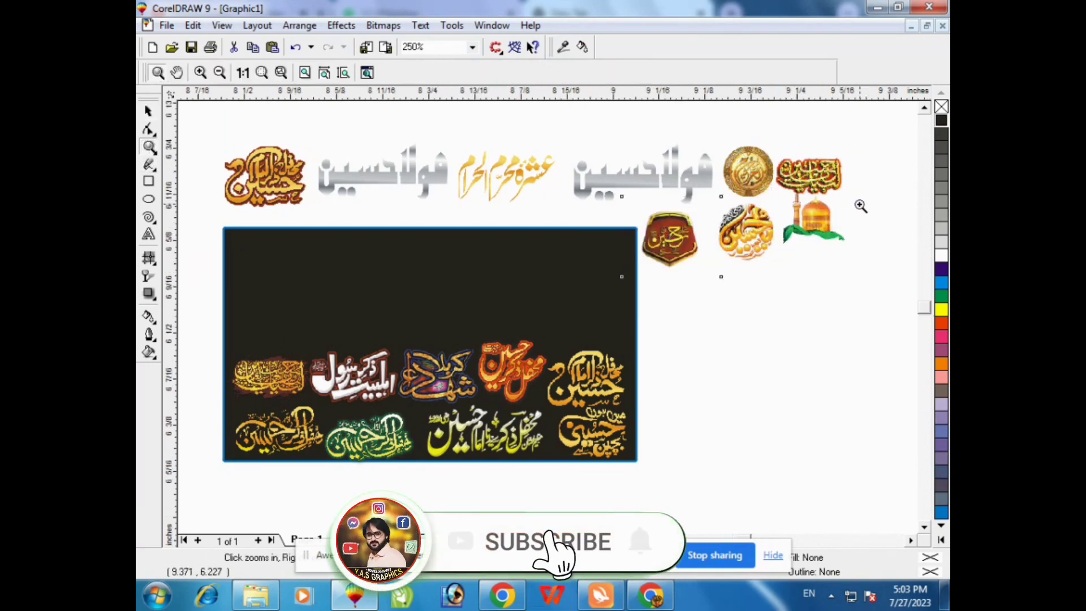
key("F4")
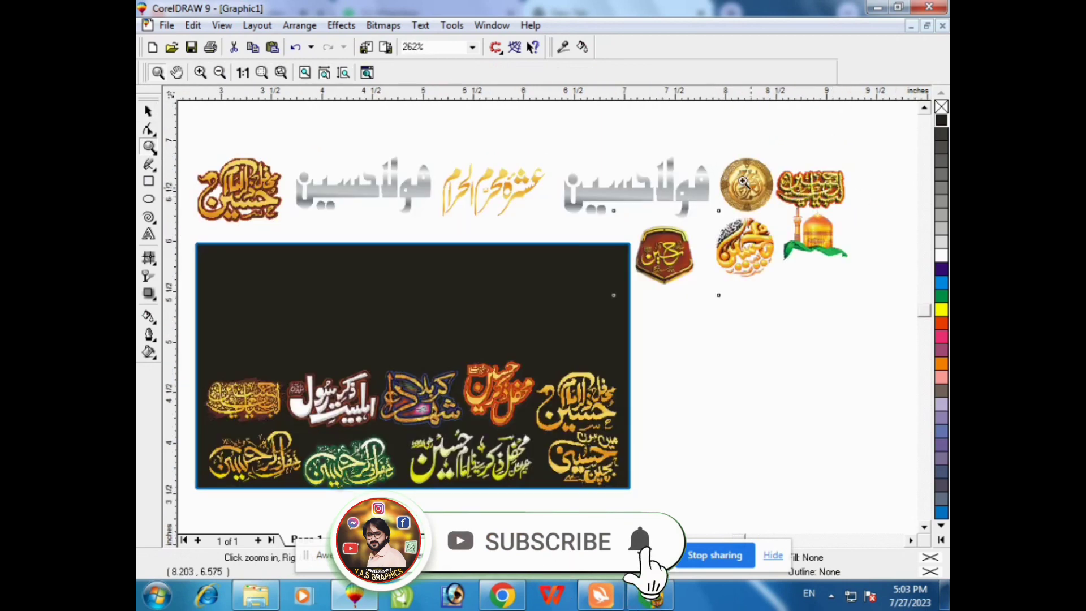
left_click(743, 182)
key("F3")
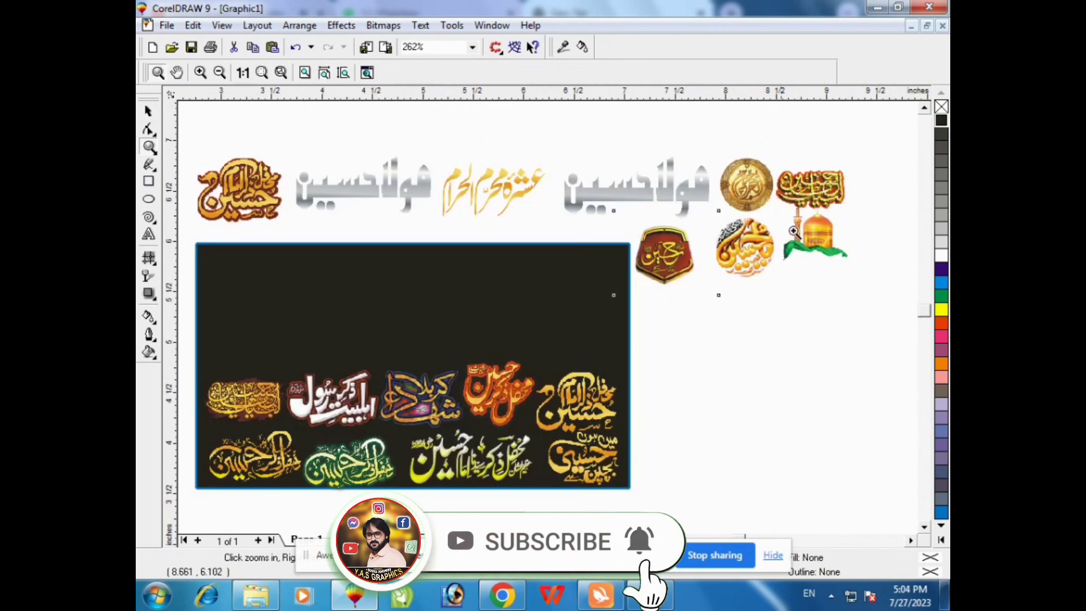
left_click(700, 217)
key("F3")
left_click_drag(530, 228, 557, 239)
key("F3")
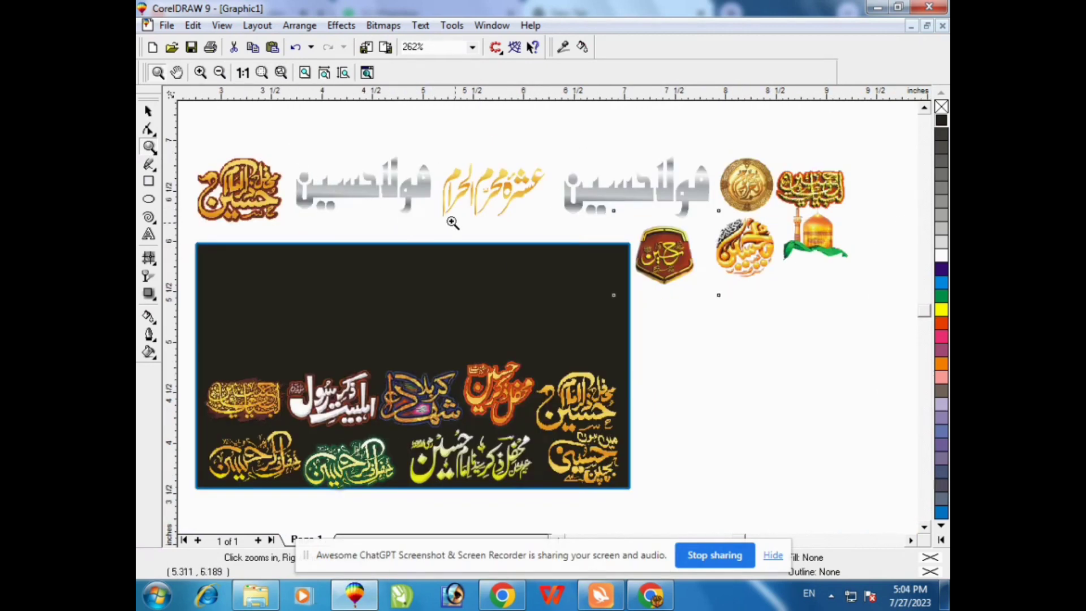
left_click(236, 208)
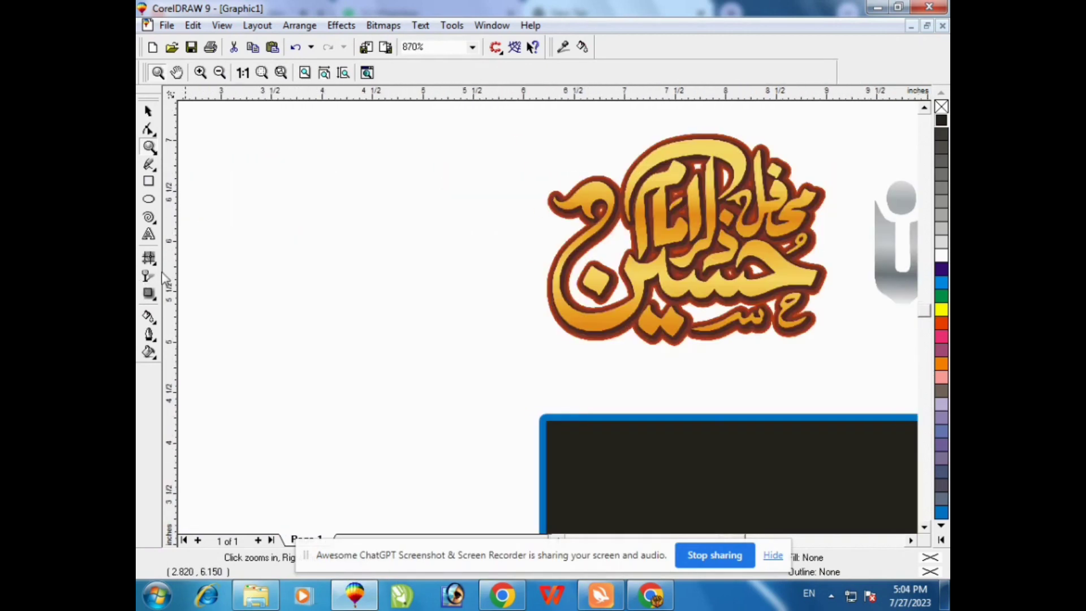
key("F3")
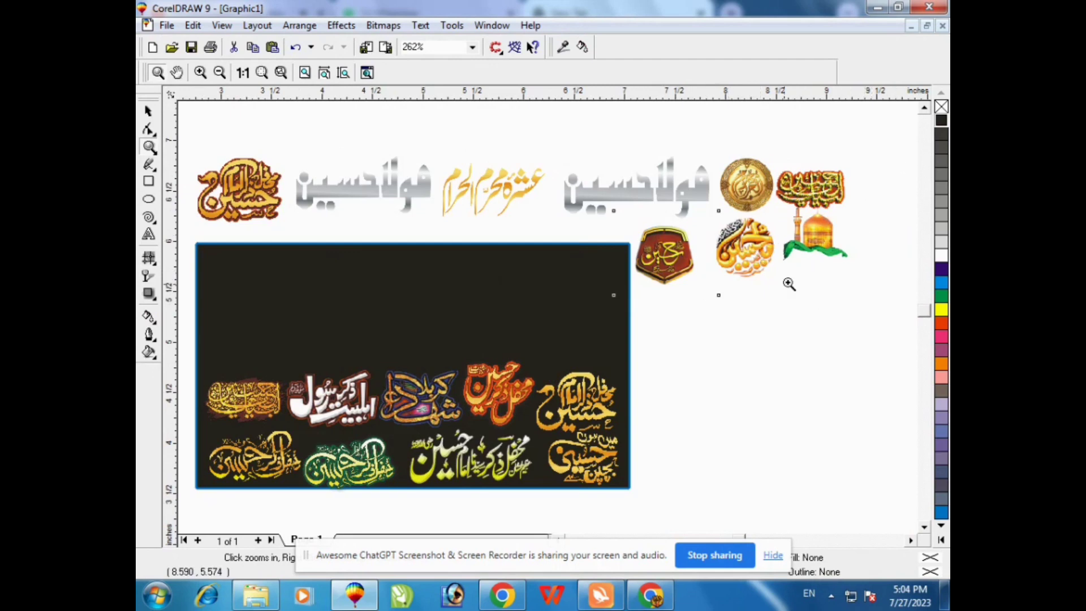
Step: Examine the shield emblem, the round calligraphy and the shrine dome at high magnification
right_click(777, 287)
left_click_drag(895, 167, 709, 218)
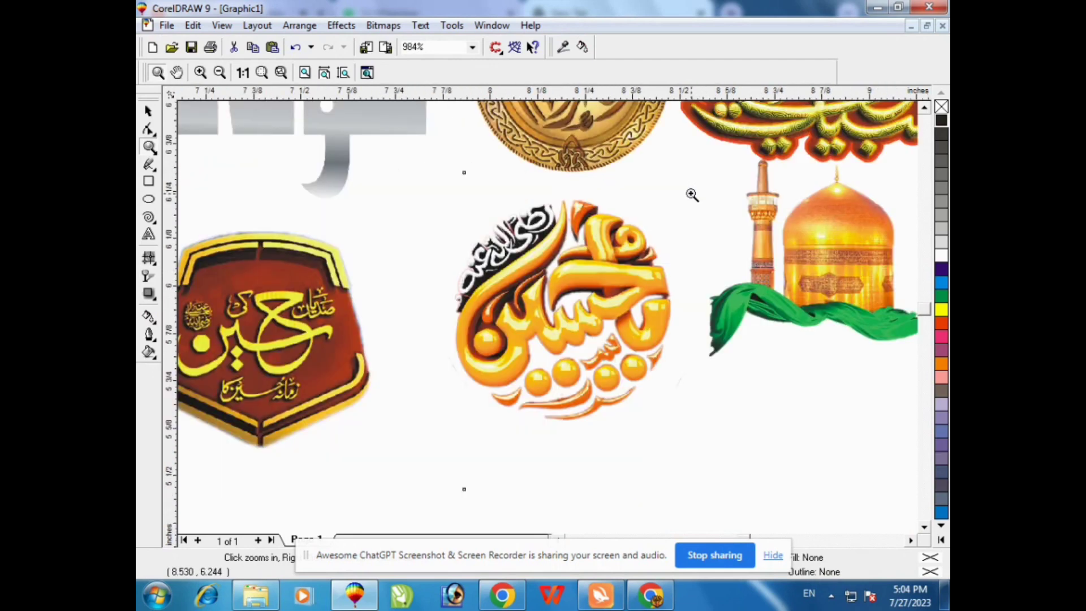
key("F3")
left_click_drag(706, 321, 591, 187)
key("F3")
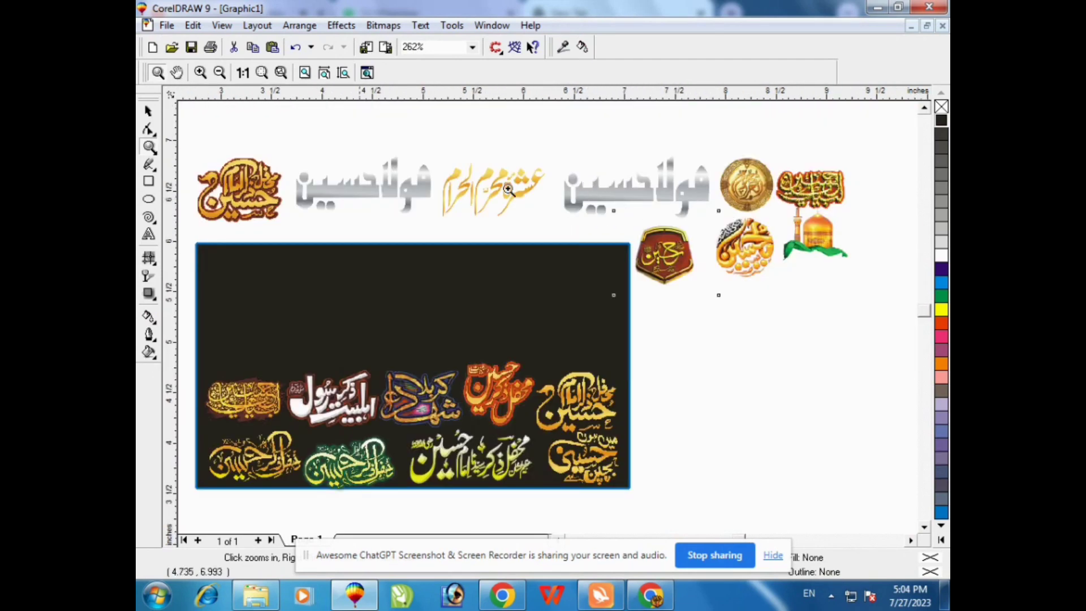
Step: Move the middle-row calligraphy pieces and the two rightmost bottom-row pieces off the dark panel to its right
left_click(148, 112)
left_click_drag(571, 398, 826, 303)
left_click_drag(509, 393, 738, 318)
left_click_drag(416, 396, 873, 366)
left_click_drag(328, 414, 772, 391)
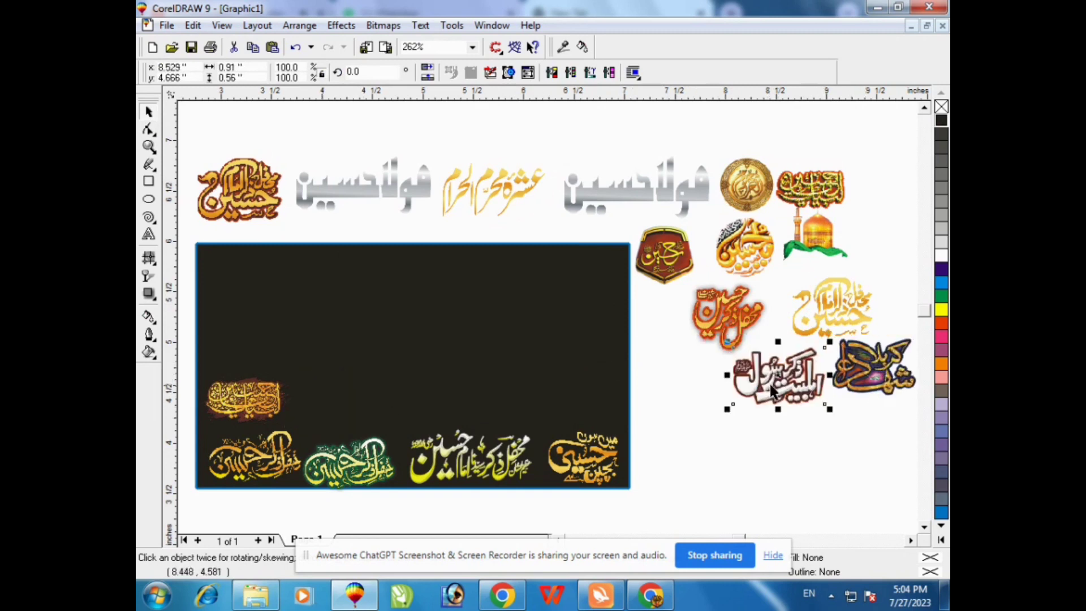
left_click_drag(246, 404, 693, 387)
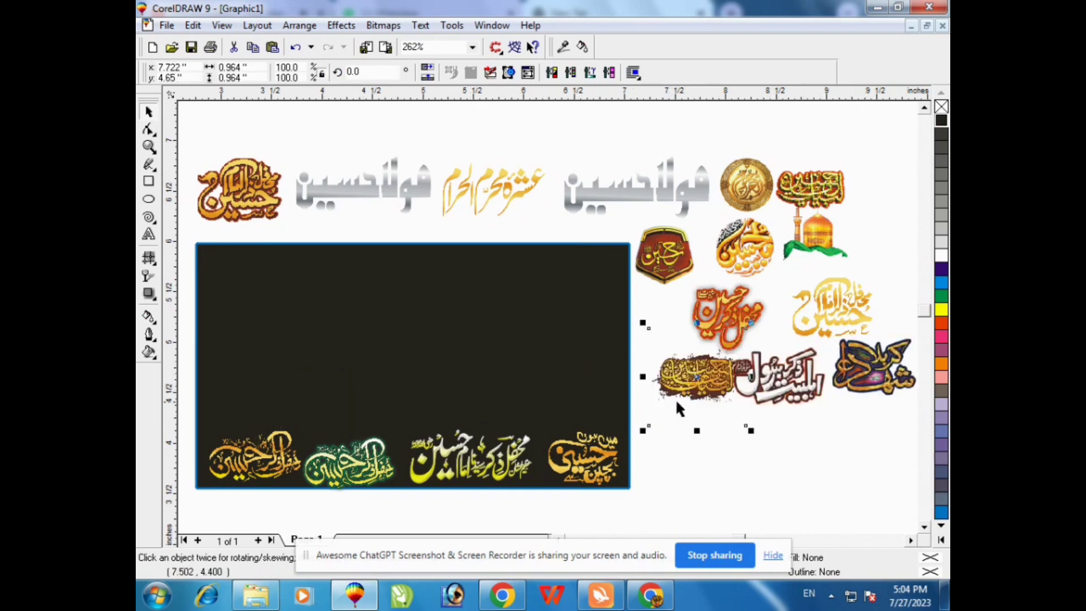
left_click_drag(590, 467, 834, 434)
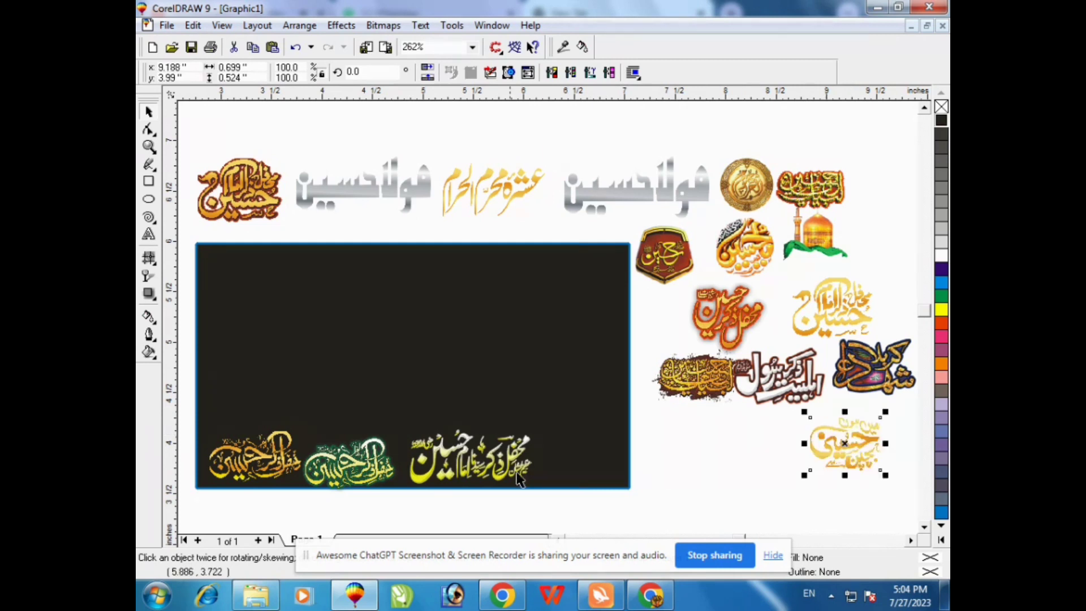
left_click_drag(517, 475, 783, 467)
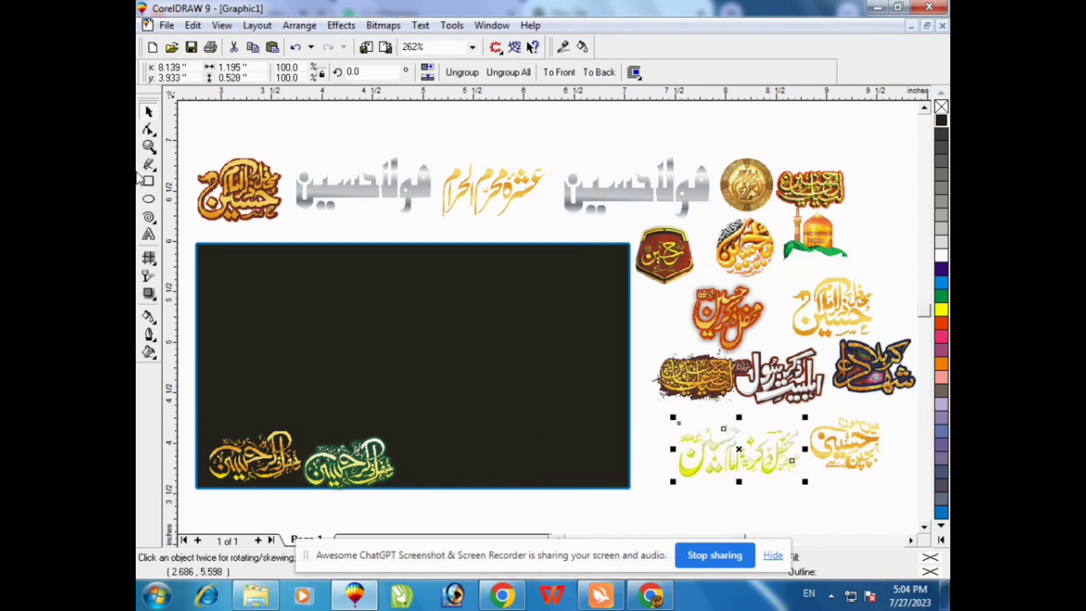
Step: Examine the calligraphy pieces beside the panel up close, including the orange glowing one and the plain gold one
left_click(149, 146)
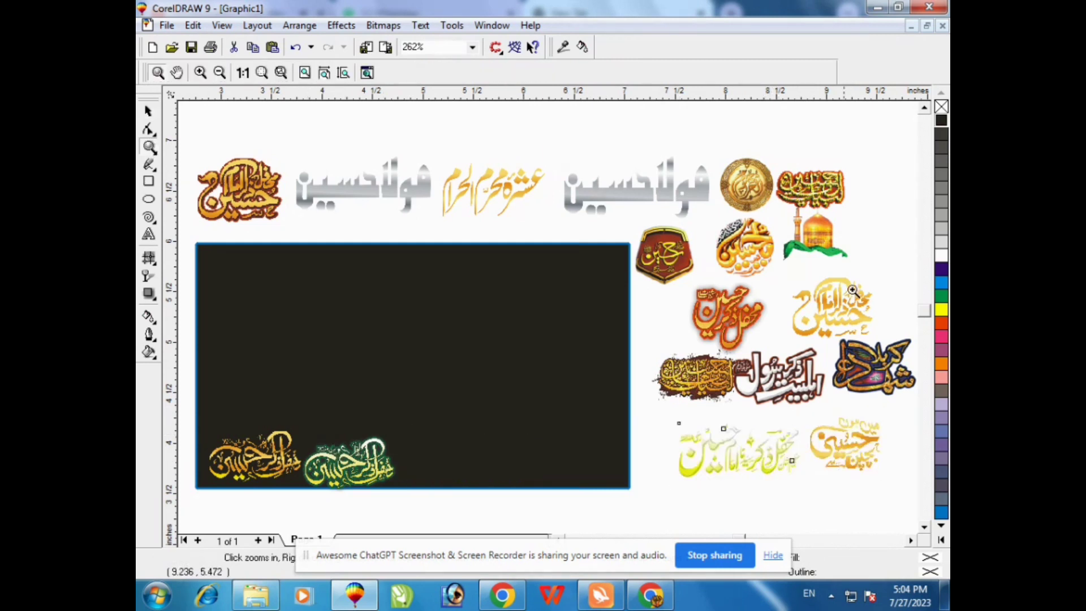
left_click(852, 438)
right_click(767, 252)
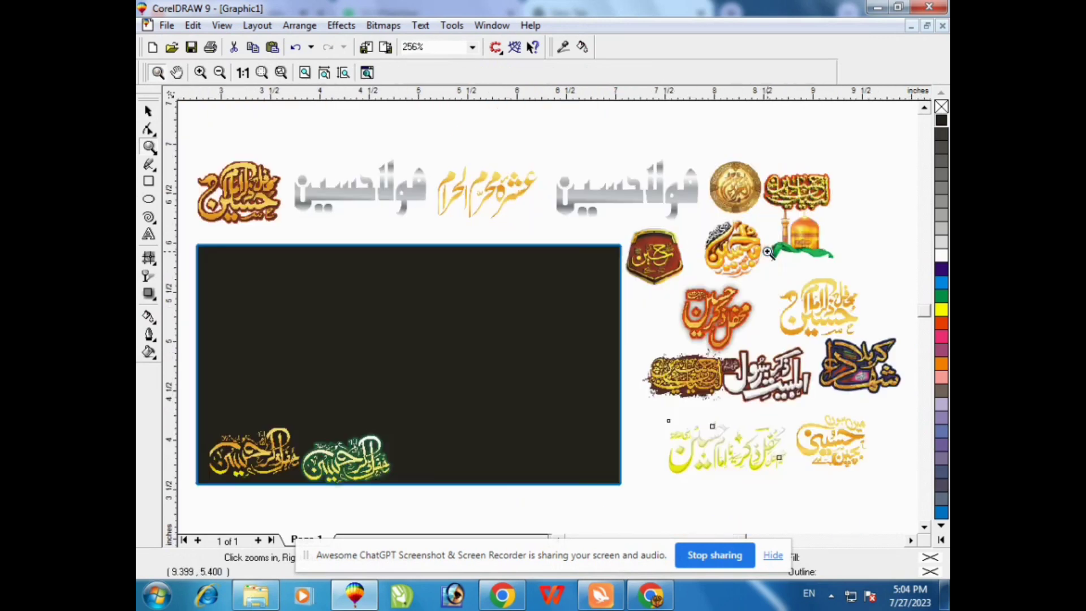
left_click(700, 244)
right_click(671, 263)
left_click(811, 370)
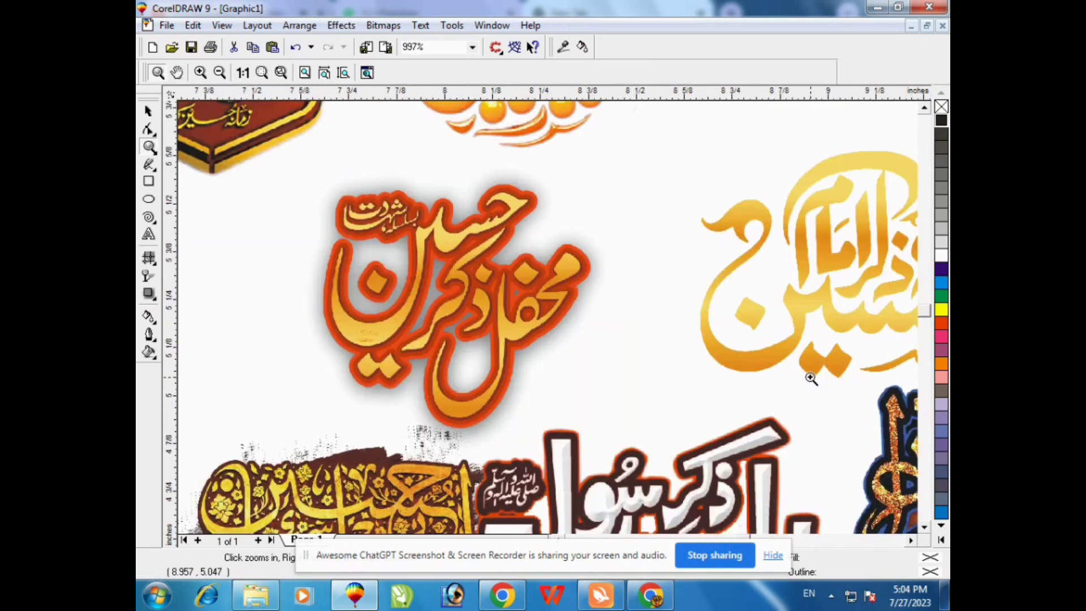
right_click(803, 370)
left_click_drag(752, 265, 911, 360)
right_click(911, 359)
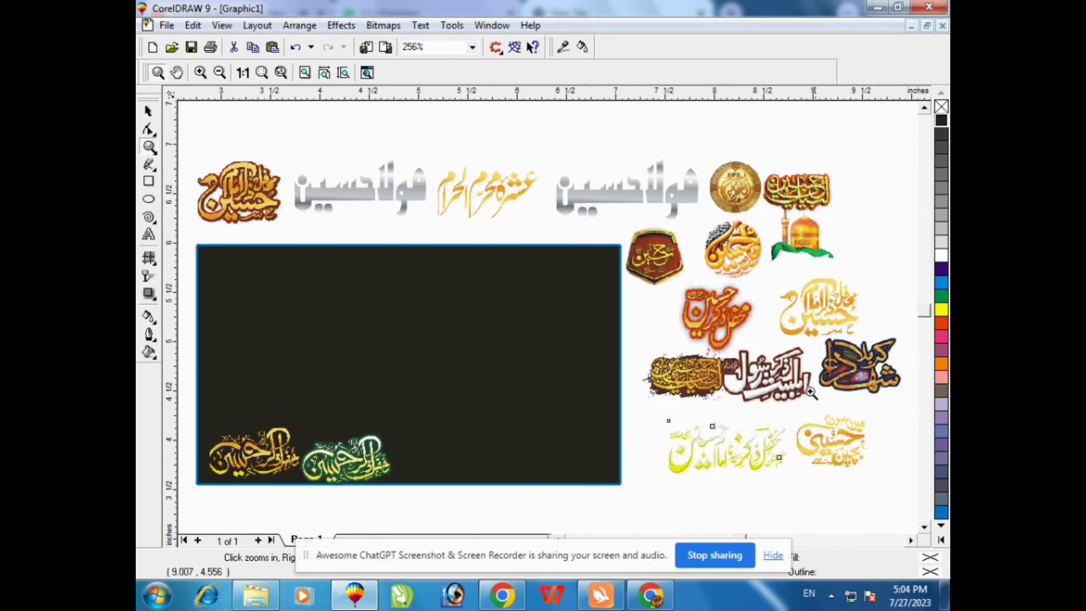
Step: Examine the purple, white and yellow calligraphy pieces in the lower group beside the panel up close
left_click(886, 390)
right_click(816, 419)
left_click_drag(702, 337, 824, 421)
right_click(824, 422)
left_click_drag(628, 344, 913, 498)
right_click(761, 421)
right_click(890, 492)
Step: Move the green-outlined calligraphy and the last gold calligraphy from the panel's bottom row out to its right
left_click(147, 112)
left_click(381, 485)
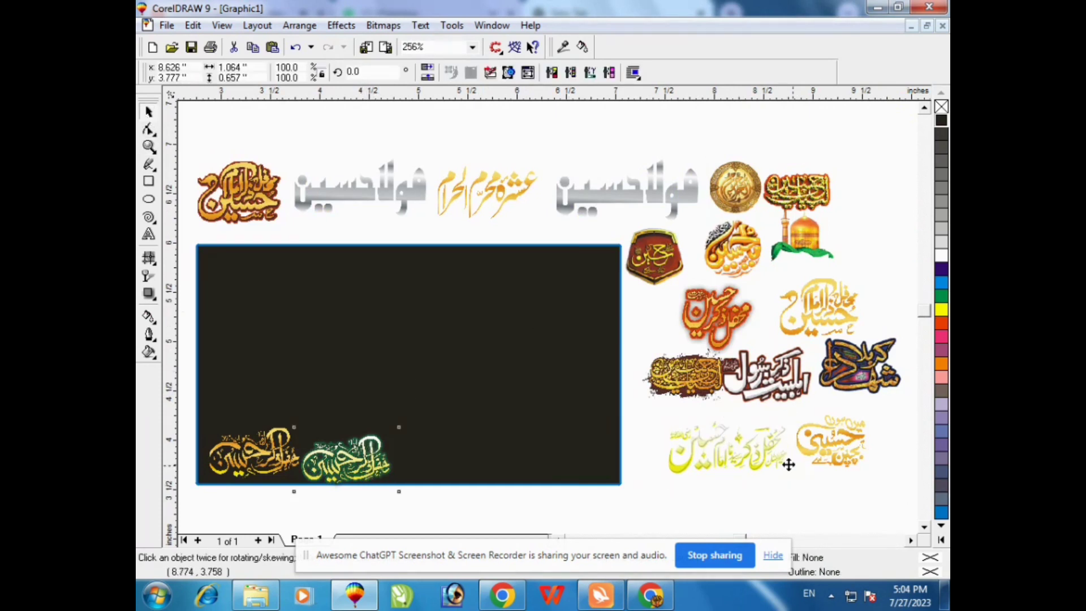
left_click_drag(788, 464, 879, 499)
left_click_drag(252, 459, 729, 467)
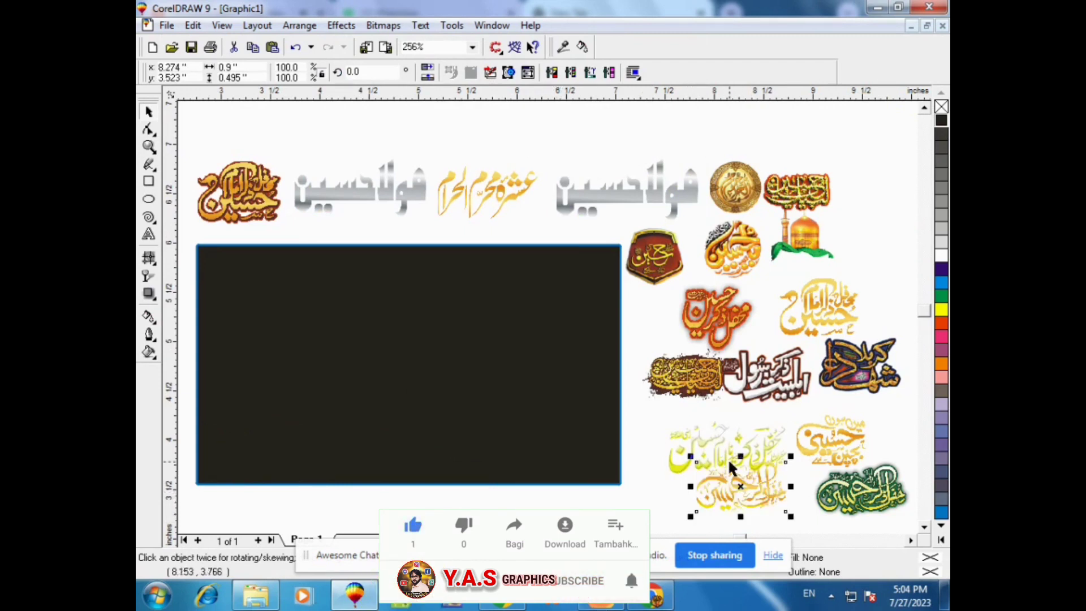
left_click(149, 146)
left_click_drag(672, 423, 944, 552)
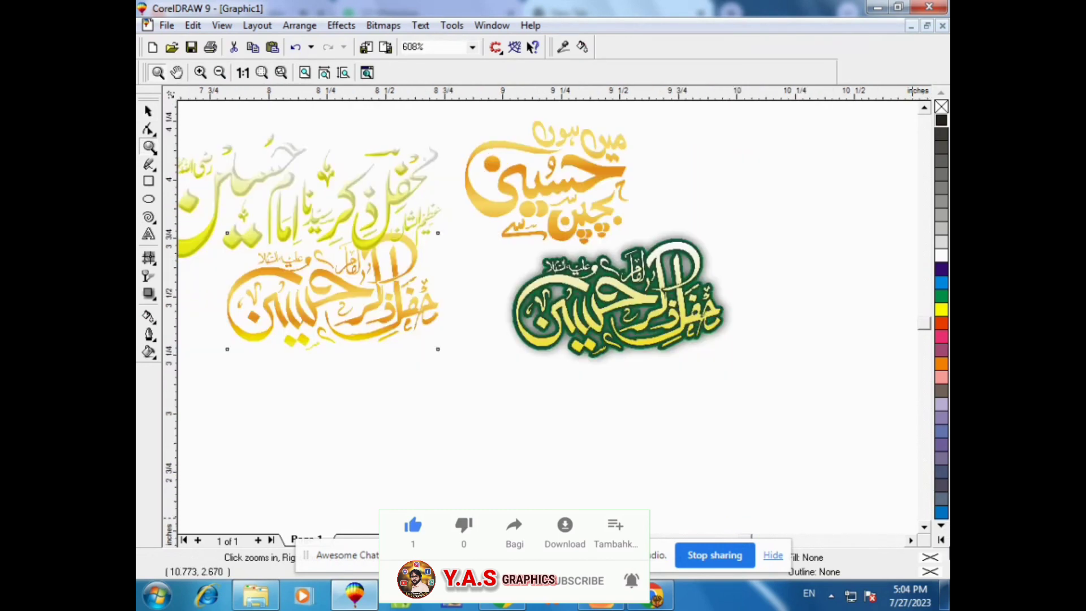
key("F4")
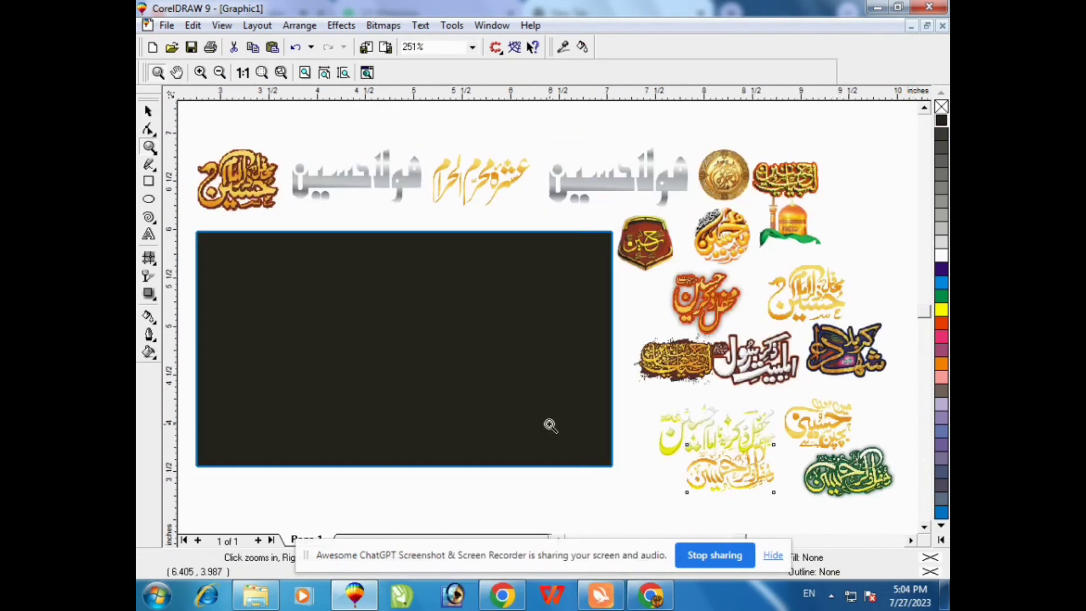
Step: Undo the moves of the four bottom-row calligraphy pieces so they sit back on the dark panel
key("ctrl+z")
key("ctrl+z")
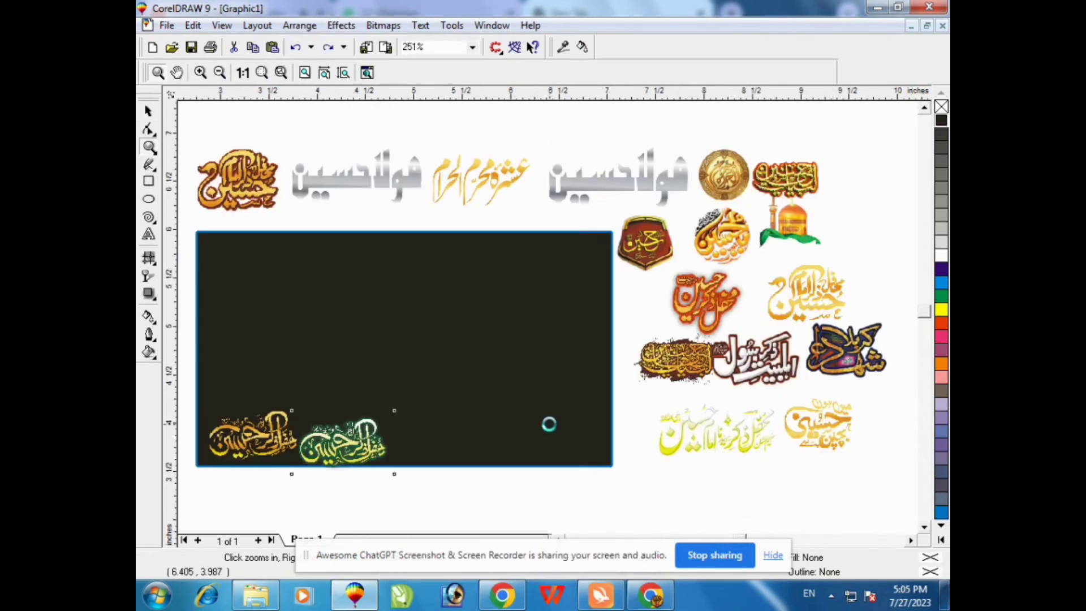
key("ctrl+z")
Step: Undo the moves of the five third-row calligraphy pieces, returning them to the dark panel
key("ctrl+z")
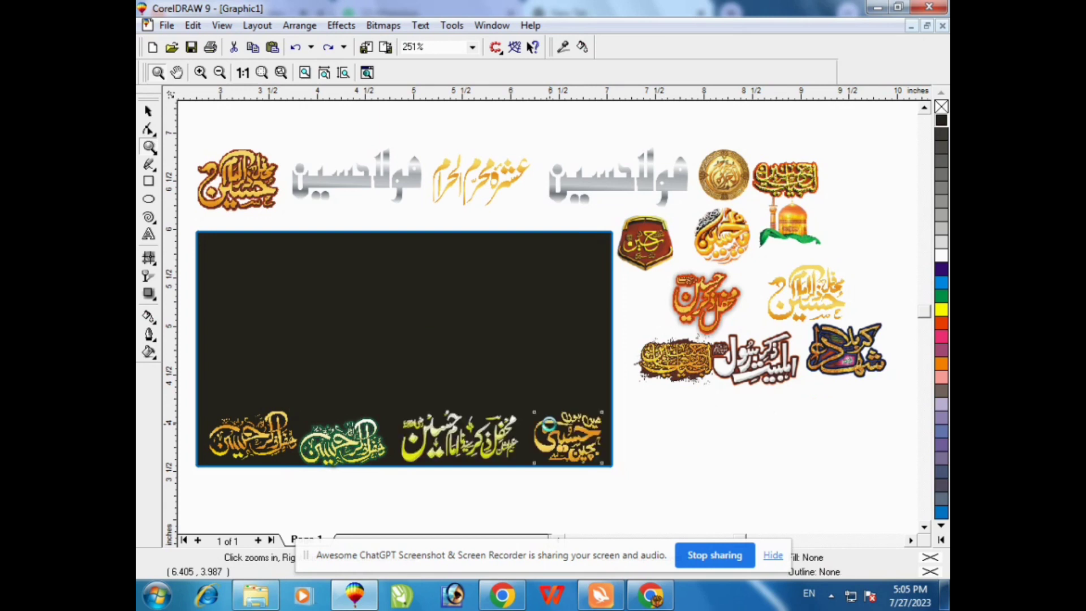
key("ctrl+z")
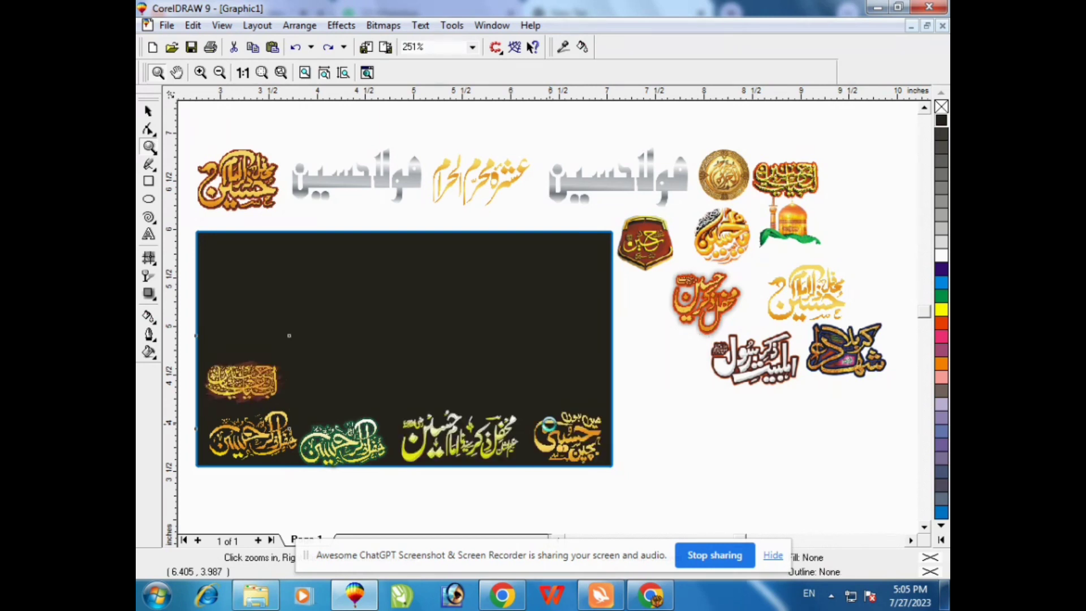
key("ctrl+z")
key("ctrl+z")
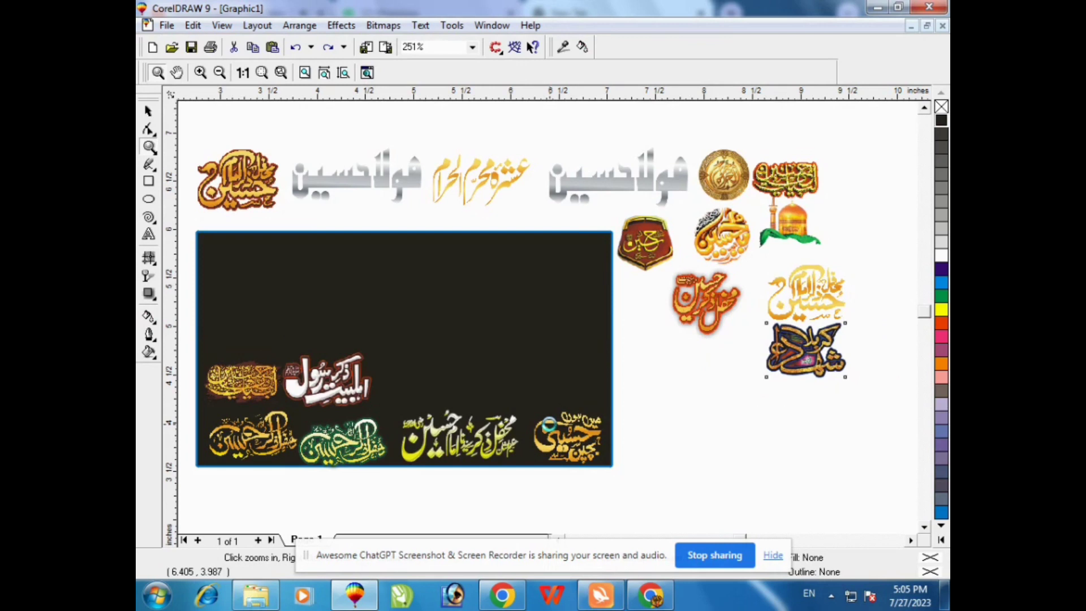
key("ctrl+z")
key("ctrl+z")
Step: Undo the moves of the red badge, round calligraphy, golden shrine and red-gold calligraphy, restoring them to the panel's second row
key("ctrl+z")
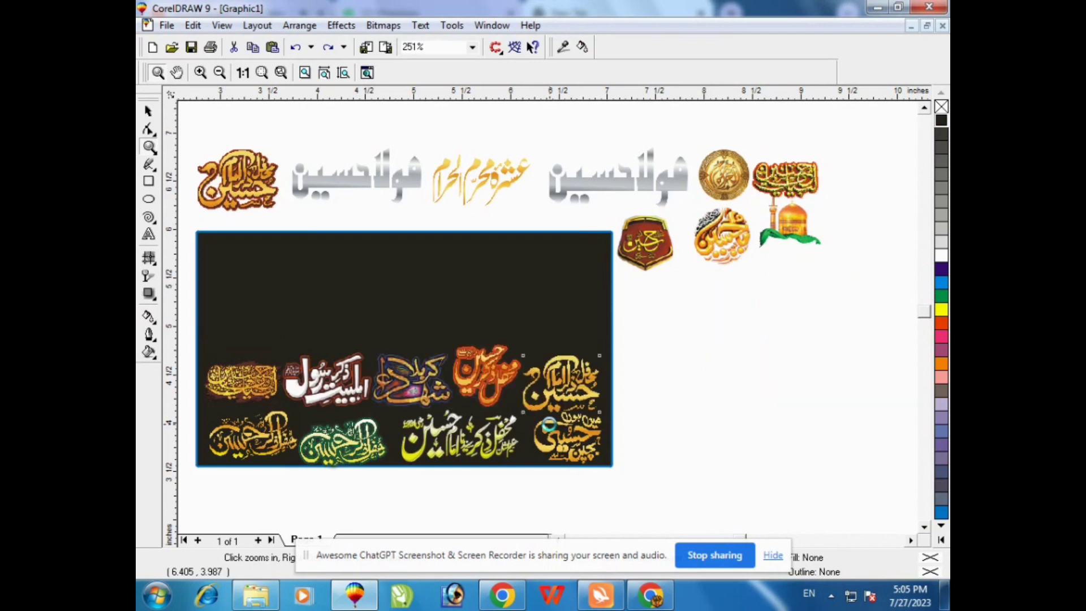
key("ctrl+z")
key("ctrl+z")
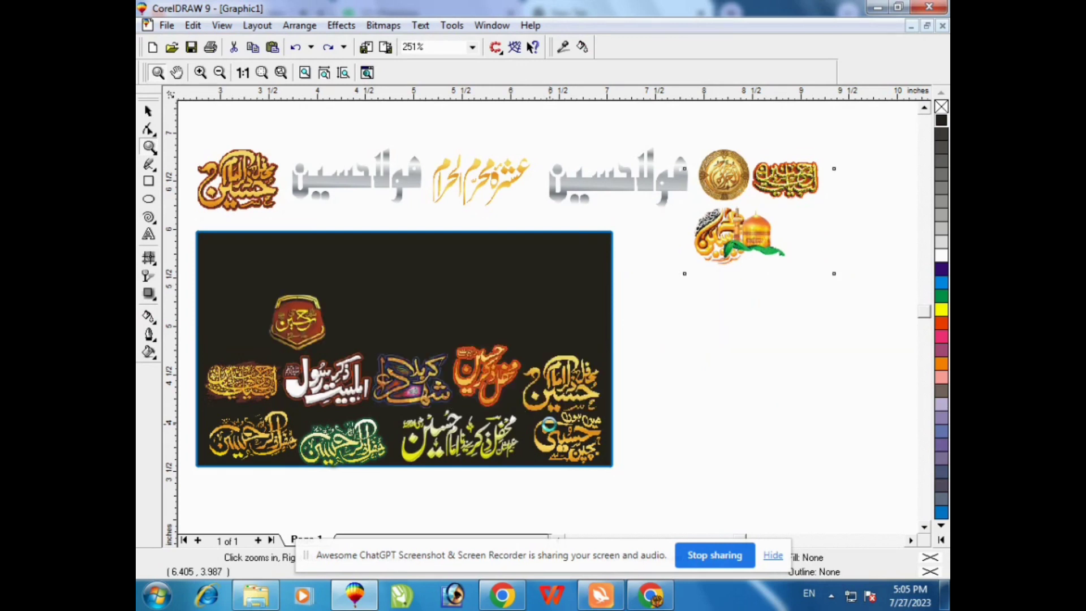
key("ctrl+z")
key("ctrl+z")
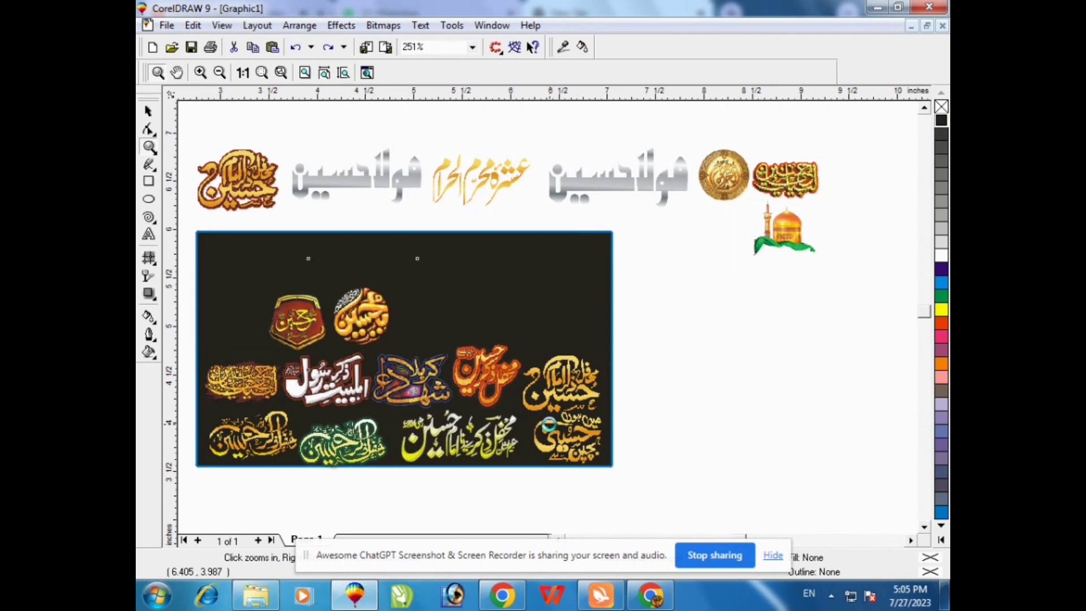
key("ctrl+z")
key("ctrl+z")
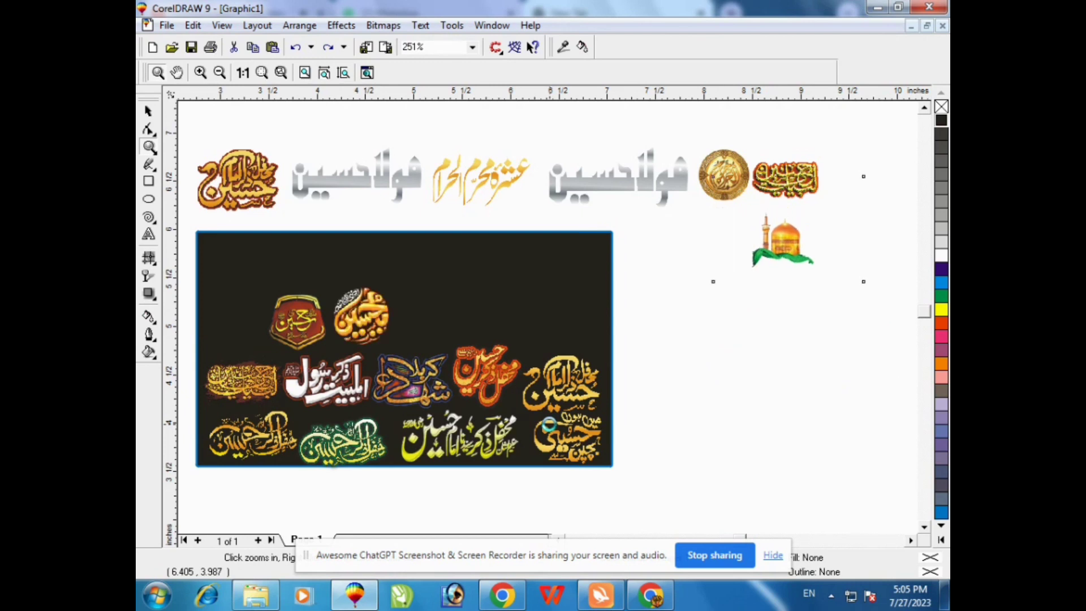
key("ctrl+z")
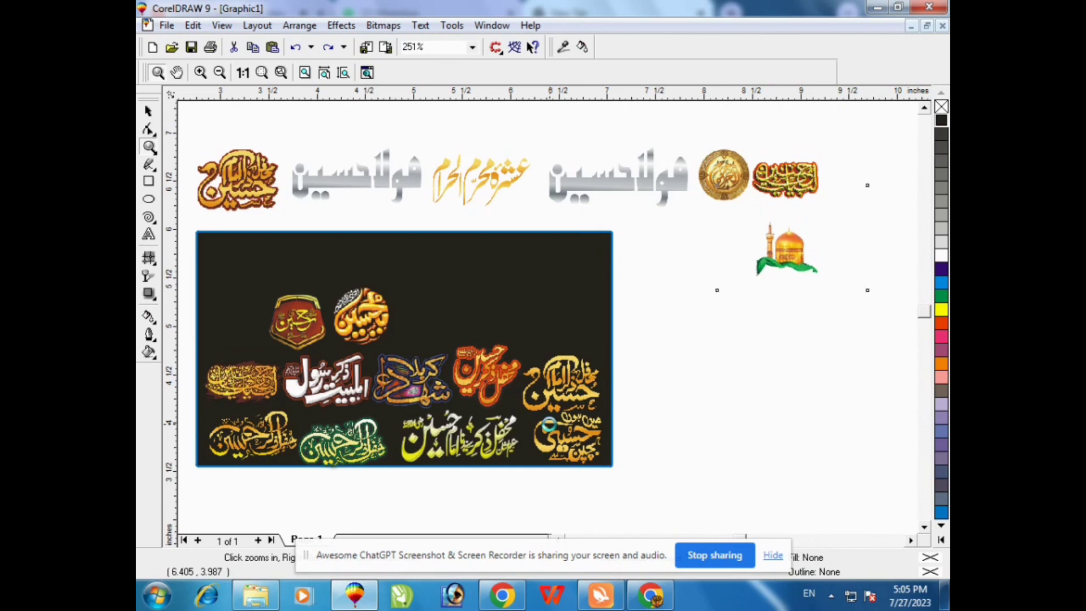
key("ctrl+z")
key("ctrl+z")
key("ctrl+z")
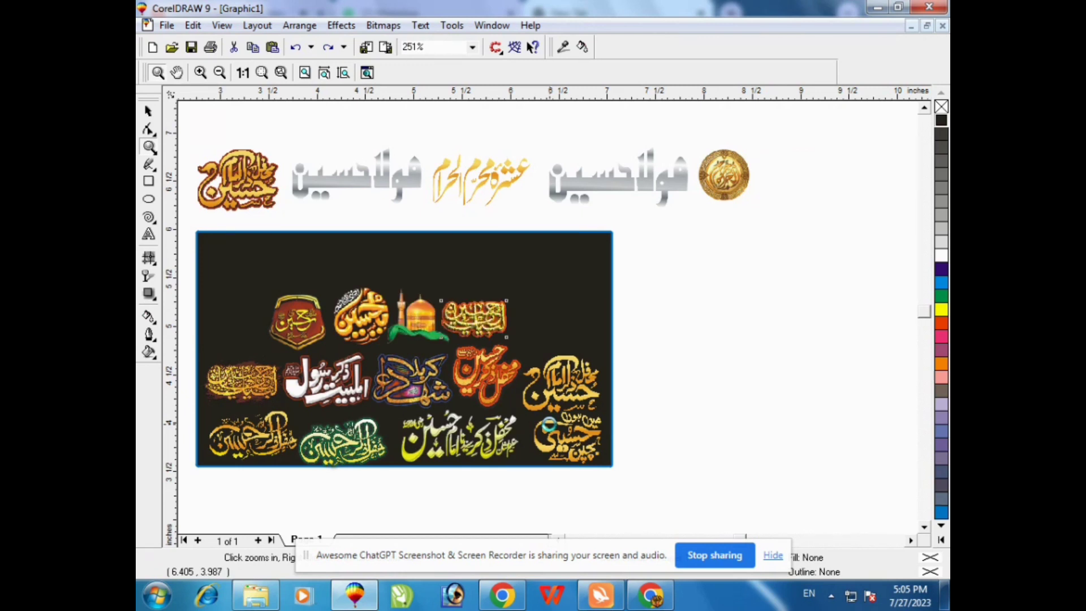
Step: Undo the moves of the round gold medallion, the top-row lettering and the remaining second-row piece, restoring the full panel layout
key("ctrl+z")
key("ctrl+z")
key("ctrl+z")
key("ctrl+z")
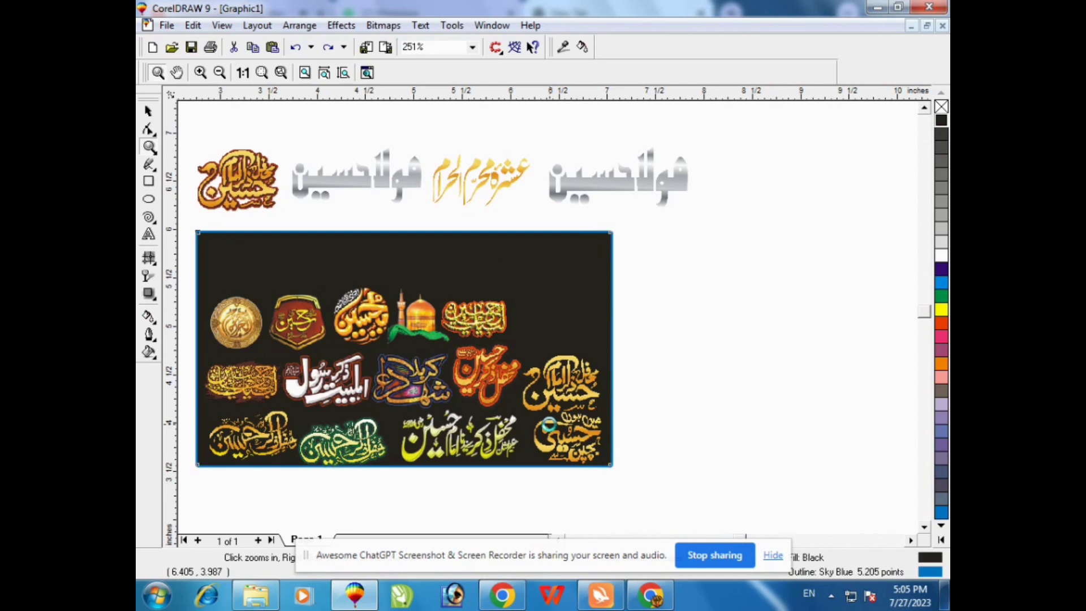
key("ctrl+z")
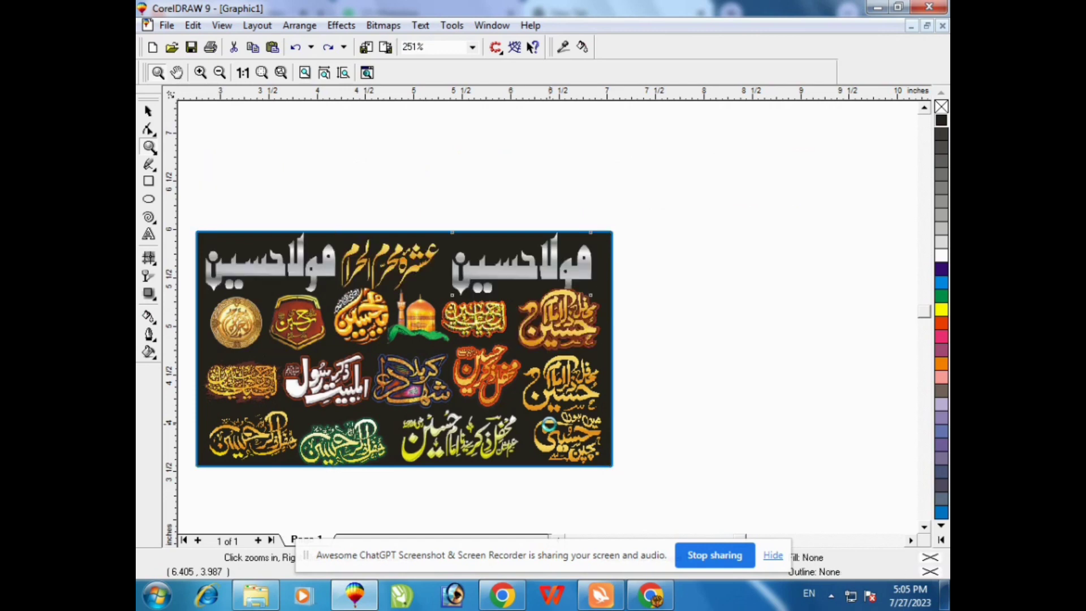
key("F4")
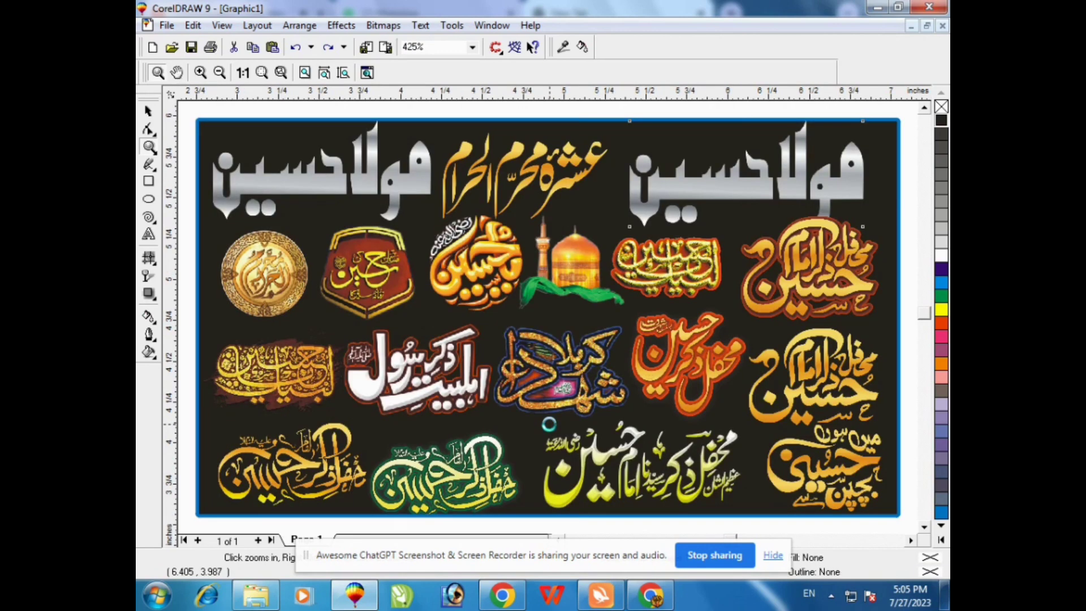
Step: Switch to the Programs folder and view the vecteezy_labbaik-ya-hussain calligraphy image up close
left_click(874, 7)
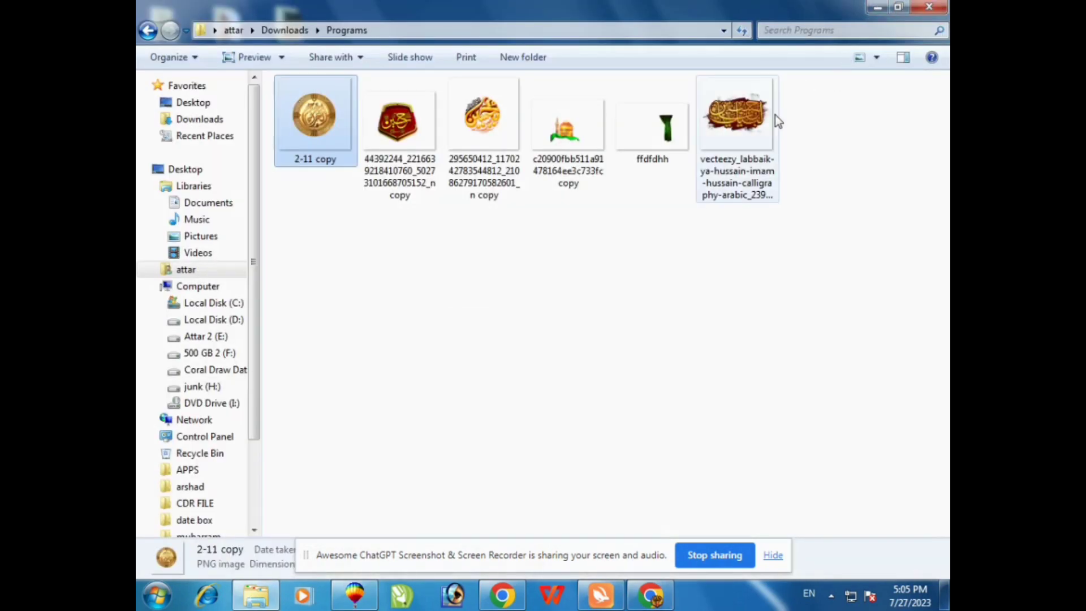
double_click(729, 116)
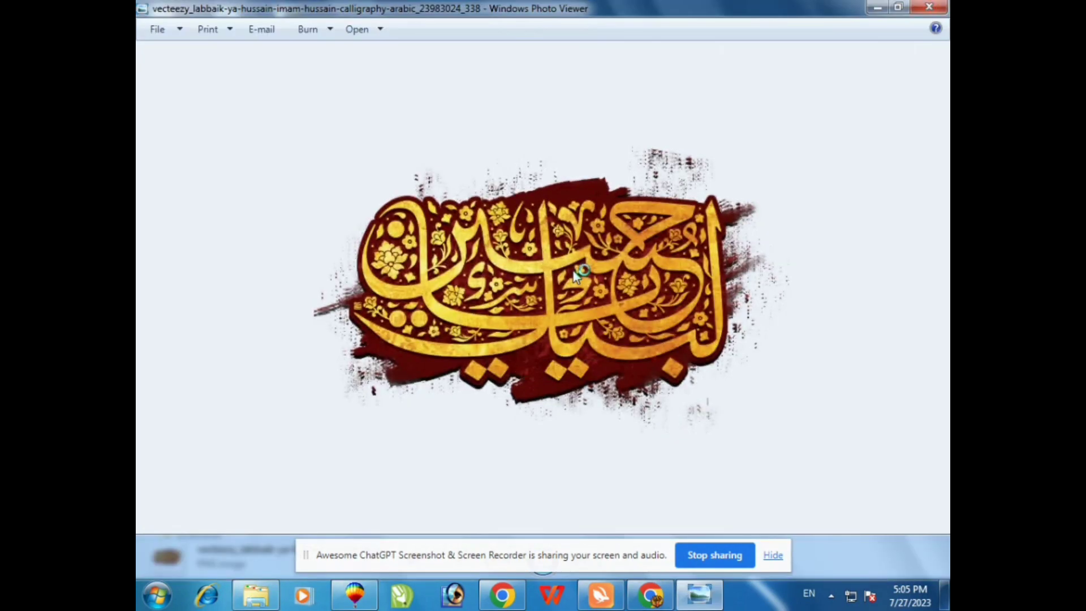
scroll(571, 255, "up", 5)
scroll(578, 257, "down", 5)
Step: Examine the 2-11 copy gold medallion image and the red badge image up close
key("Right")
scroll(577, 243, "up", 2)
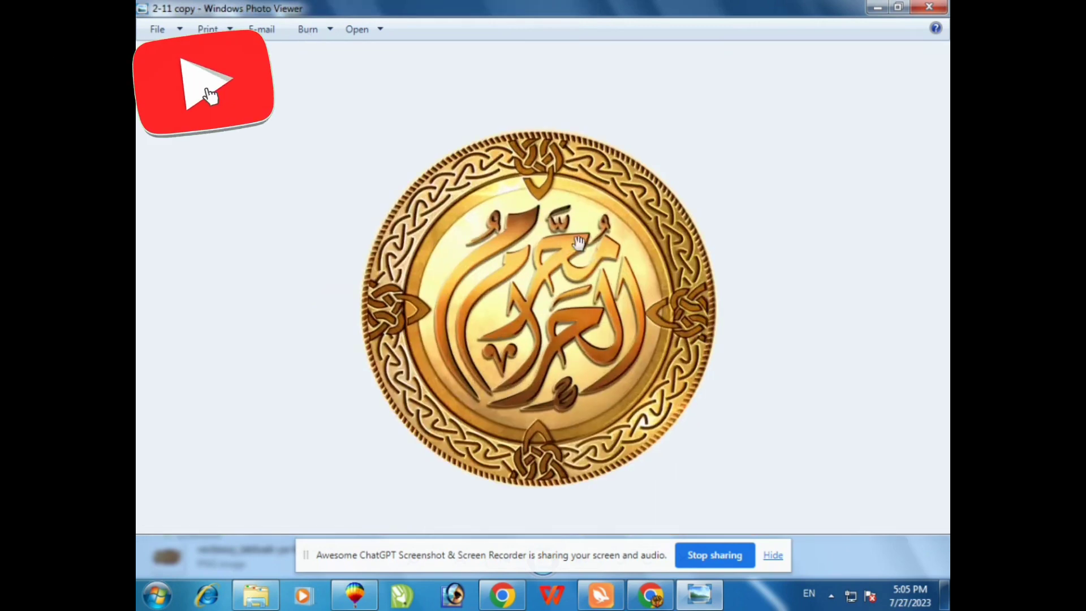
scroll(579, 242, "up", 4)
scroll(582, 240, "down", 5)
key("Right")
scroll(578, 245, "up", 5)
scroll(579, 246, "down", 5)
Step: Look through the round calligraphy, green curtain and labbaik images, then close the viewer and get back to the desktop
key("Right")
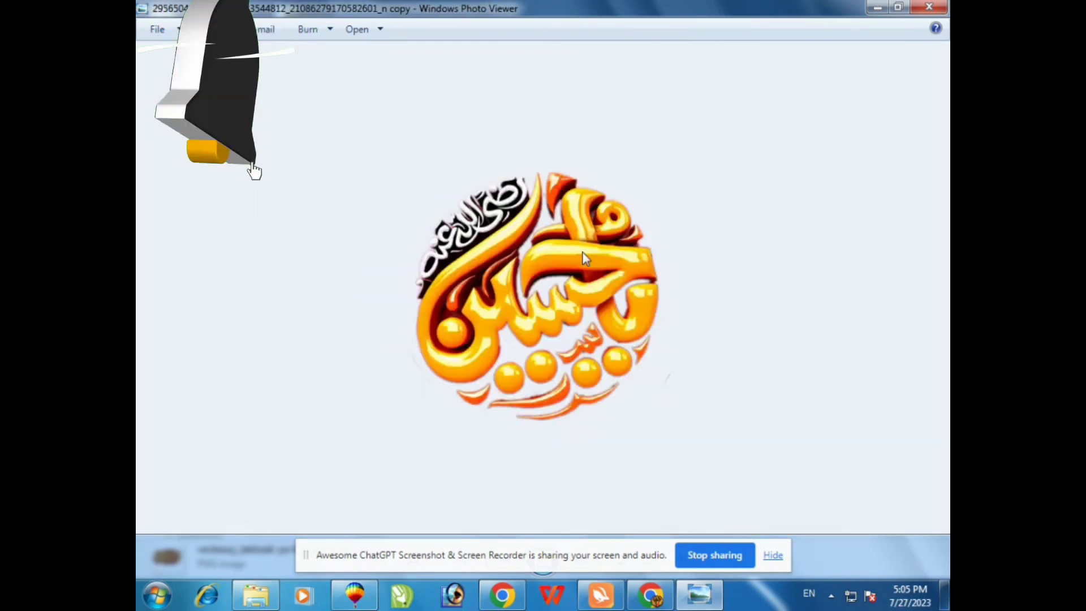
key("Left")
key("Left")
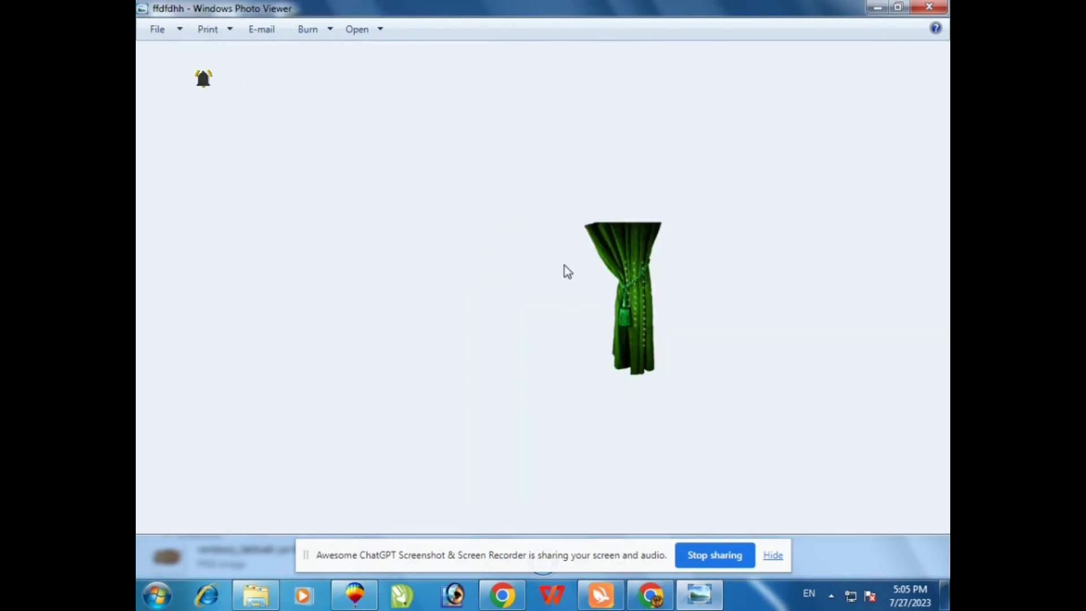
scroll(616, 237, "up", 3)
key("Left")
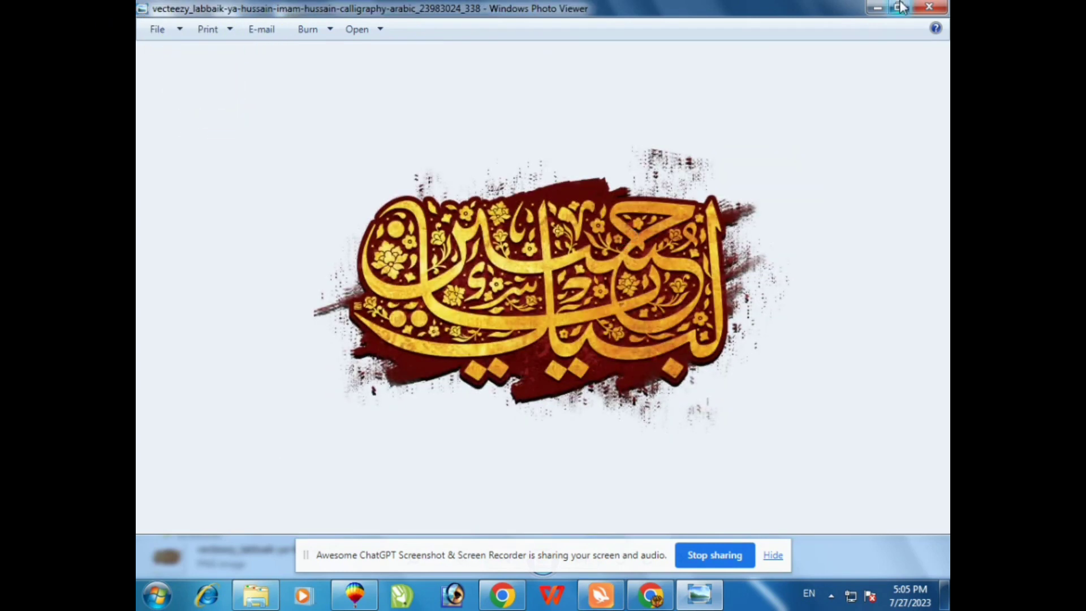
left_click(929, 7)
left_click(878, 7)
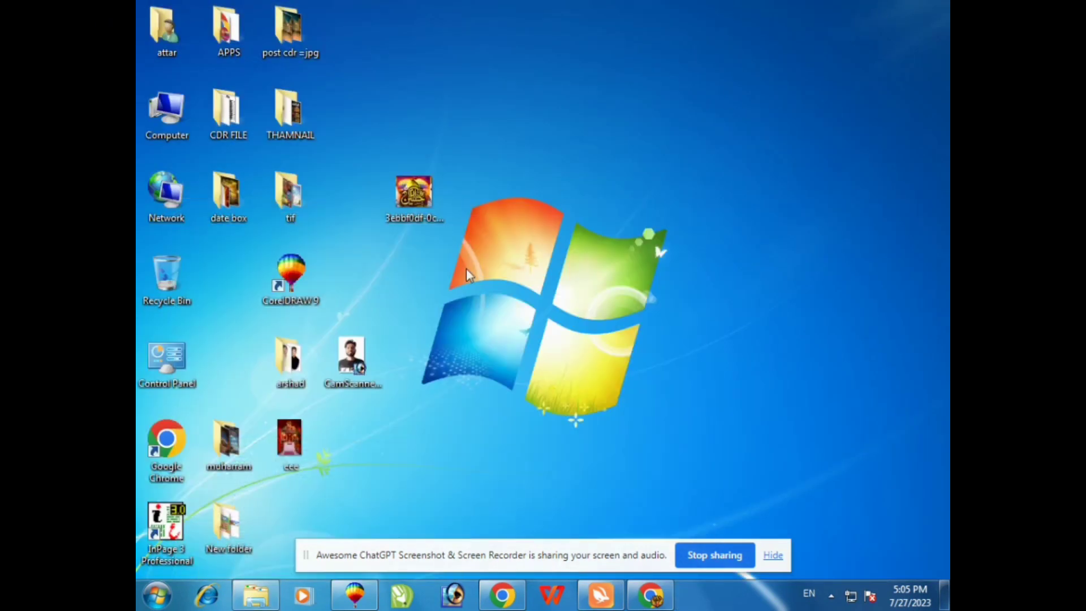
Step: View the 3ebbf0df poster image stored on the desktop and close it
double_click(428, 223)
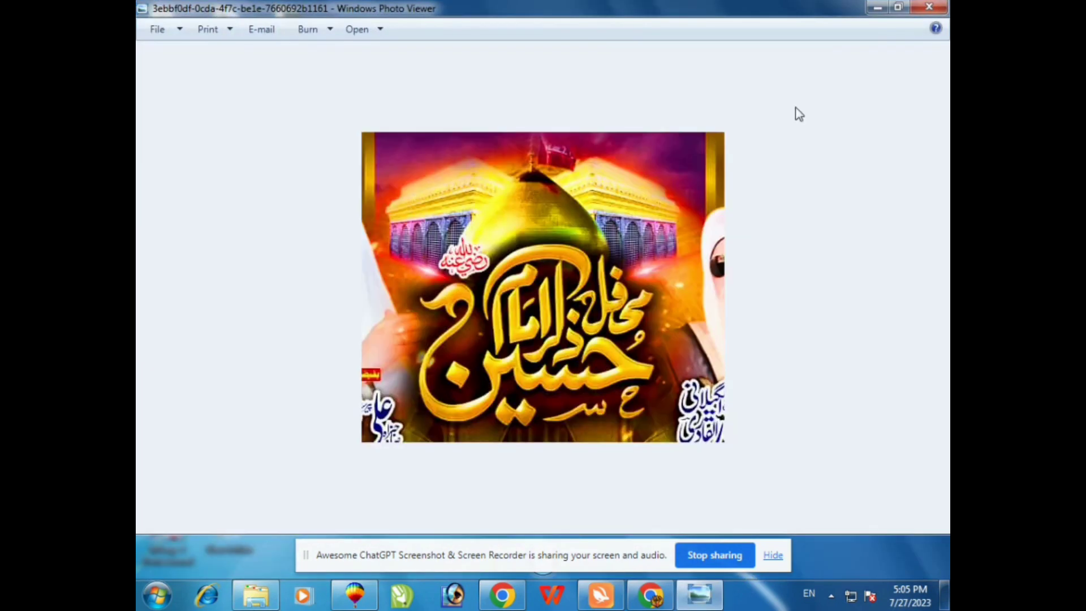
left_click(929, 7)
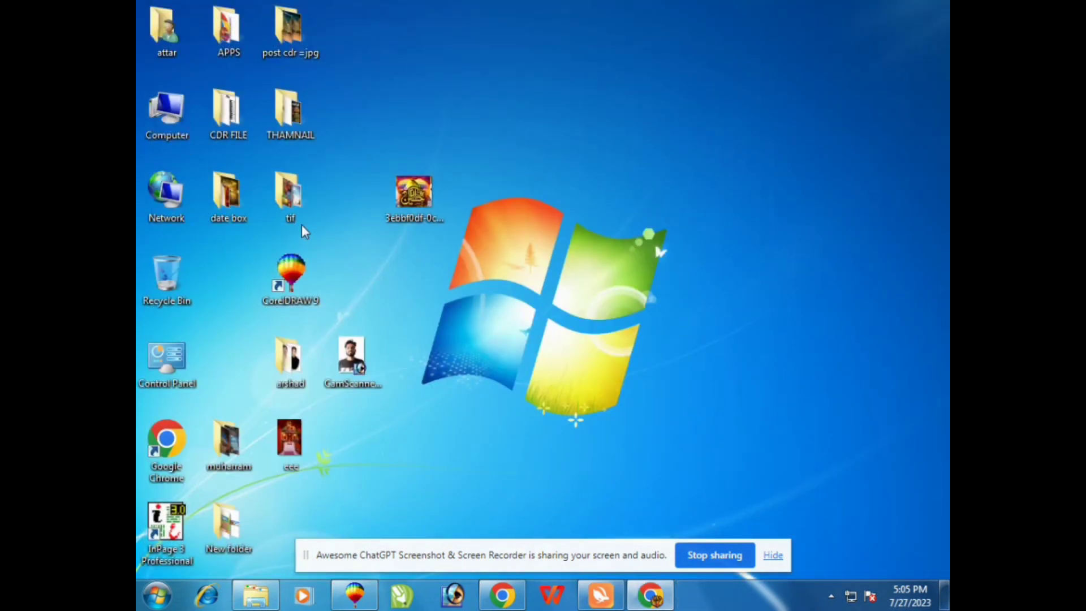
right_click(395, 56)
left_click(444, 99)
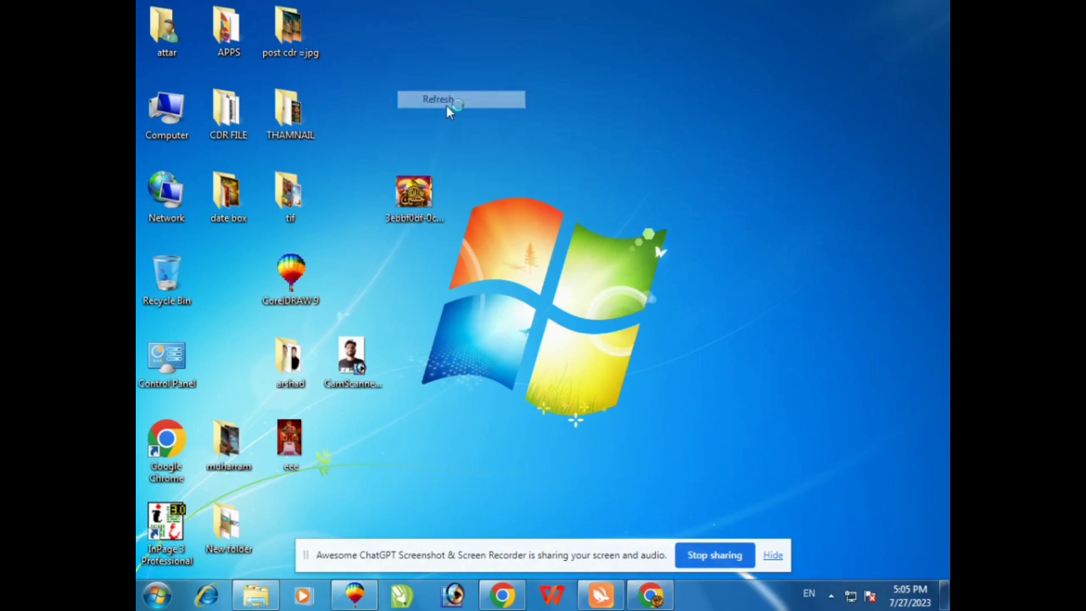
double_click(157, 111)
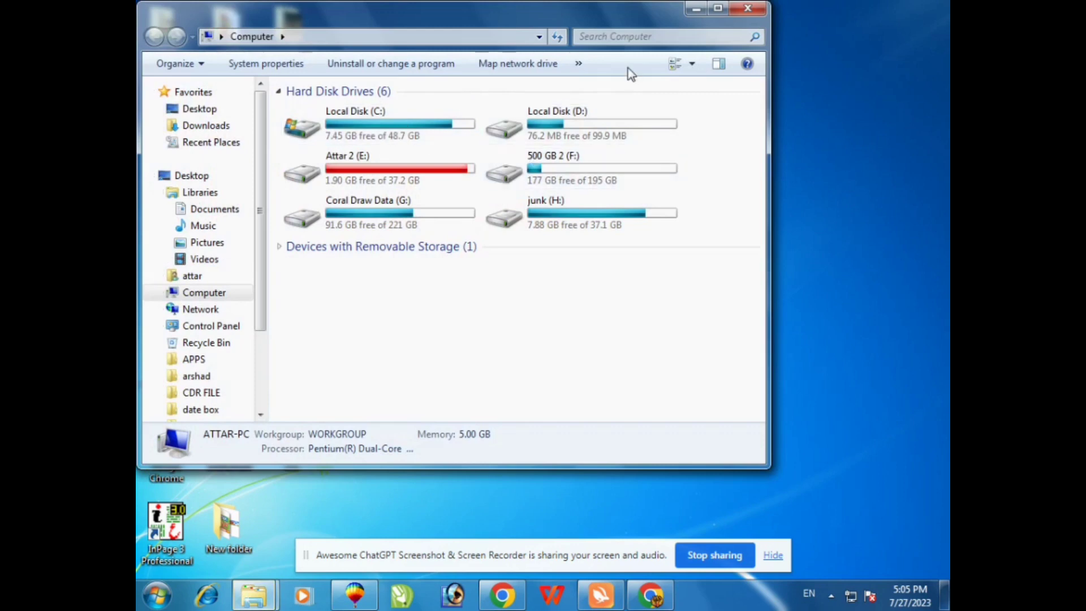
left_click(714, 11)
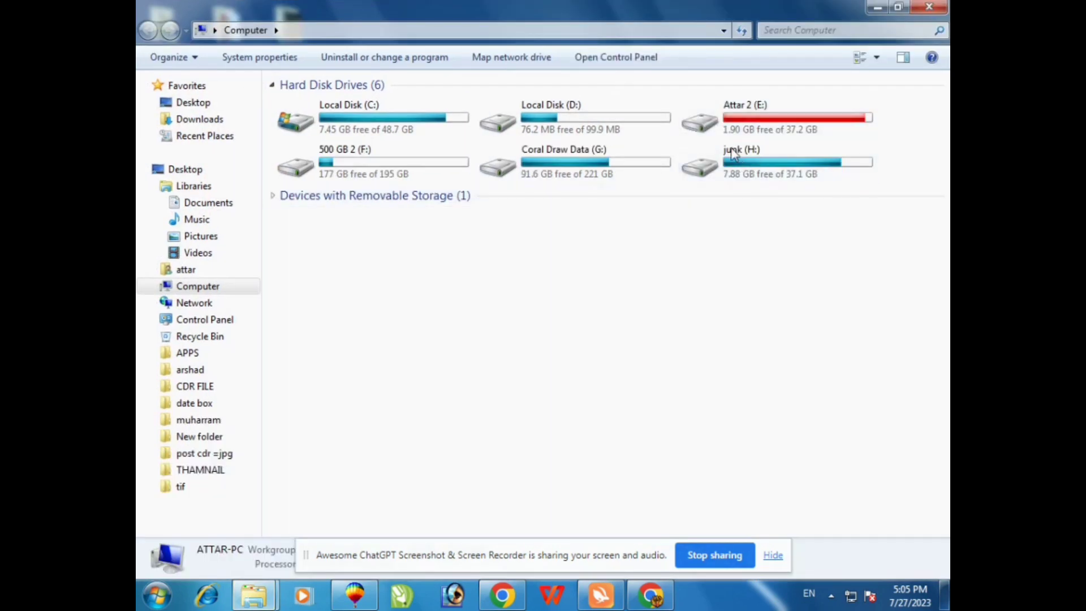
left_click(920, 16)
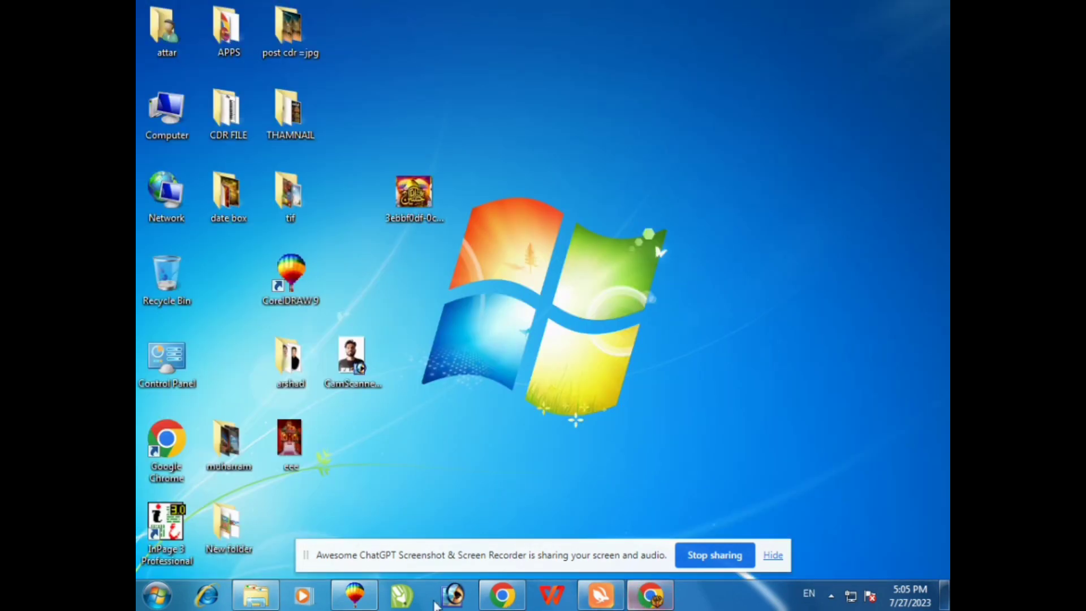
left_click(356, 594)
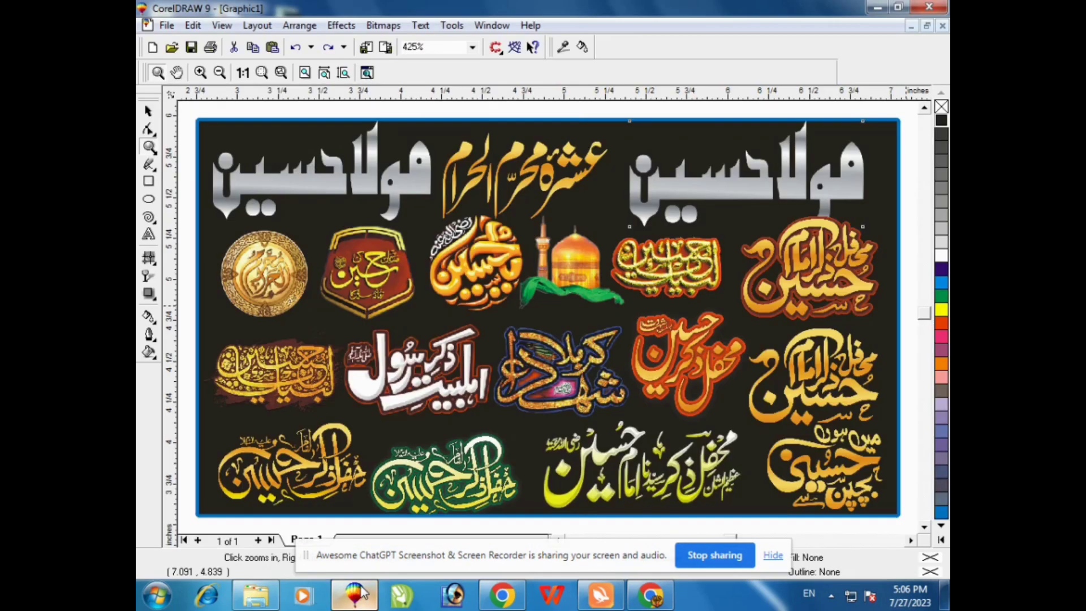
left_click(357, 594)
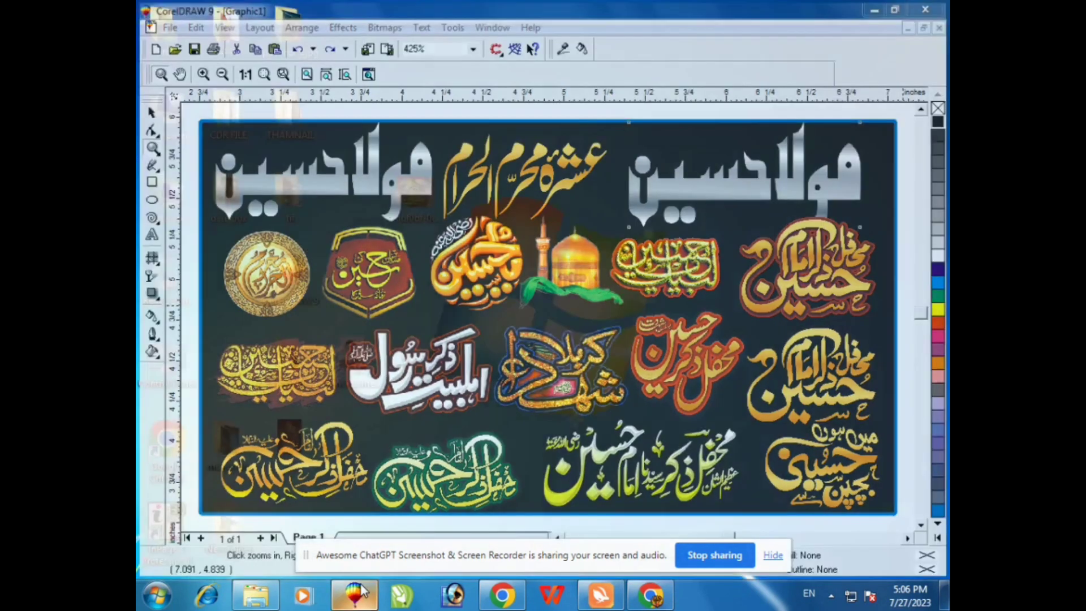
Step: Open the emboze file folder on the Coral Draw Data (G:) drive and view image 1
double_click(165, 108)
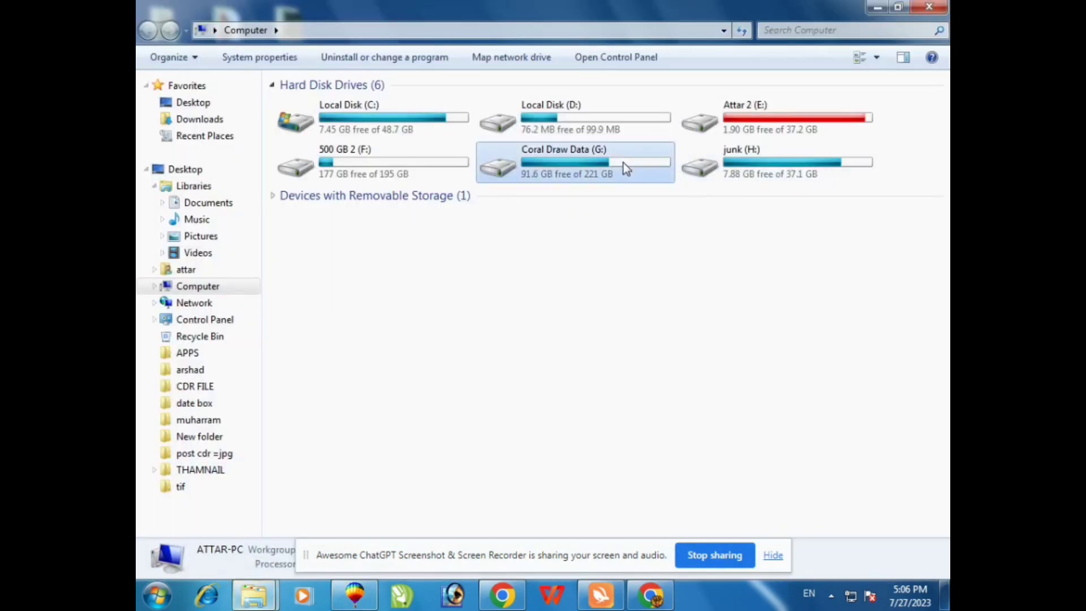
double_click(623, 163)
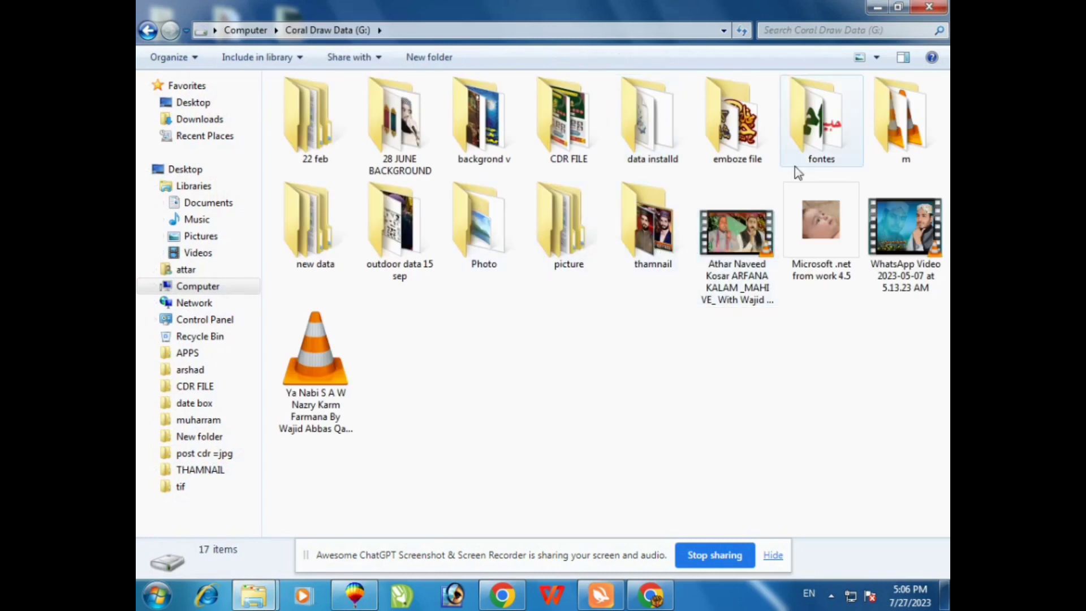
double_click(735, 119)
left_click(315, 138)
double_click(315, 138)
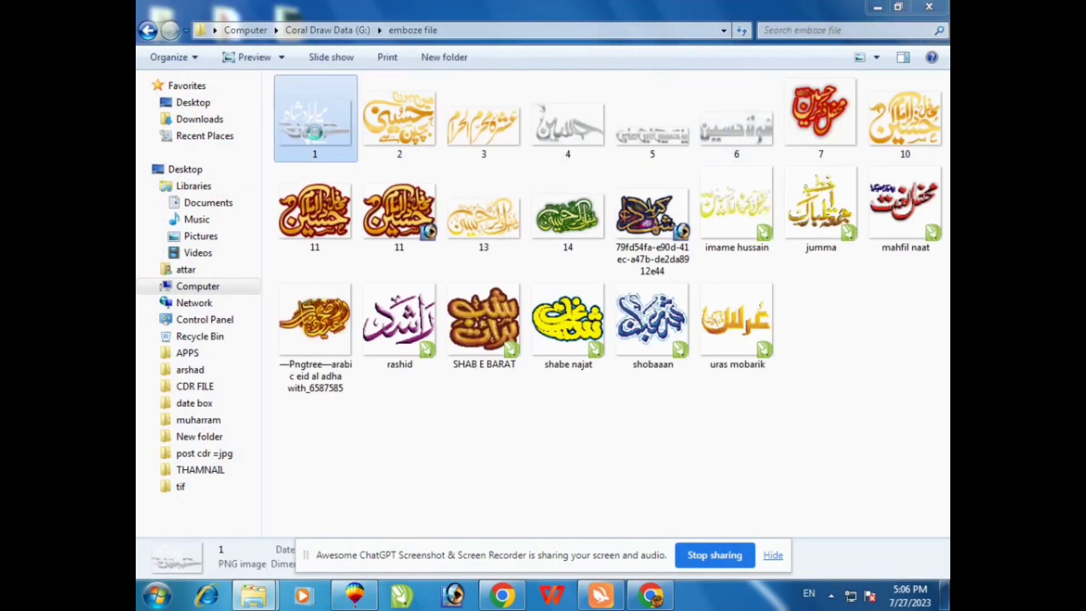
Step: Examine the gold calligraphy images 2 and 3 up close and advance to image 4
key("Right")
scroll(669, 155, "up", 1)
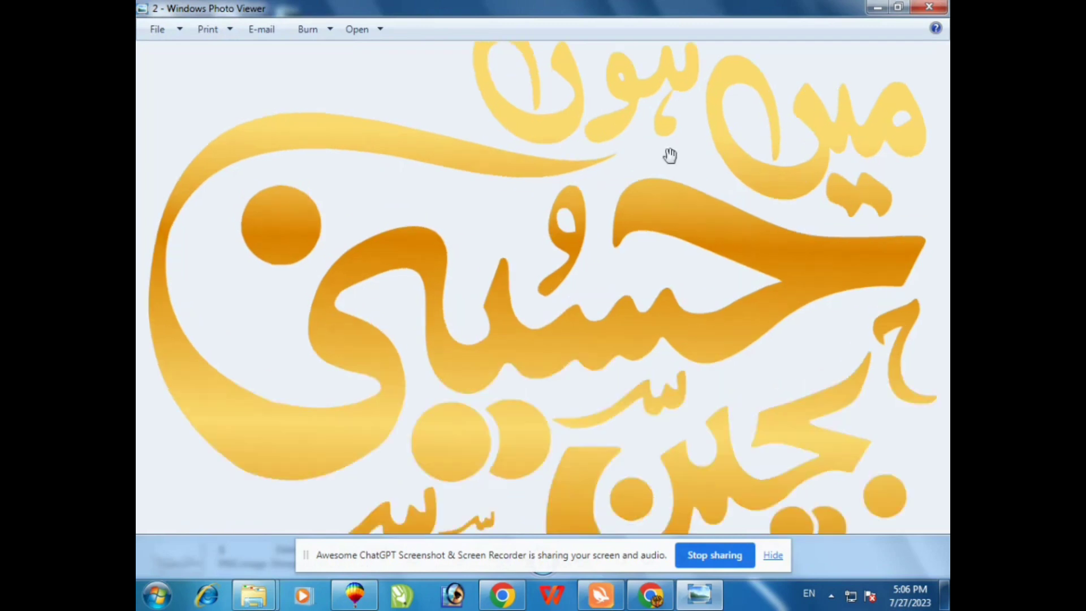
scroll(669, 167, "down", 1)
key("Right")
scroll(602, 184, "up", 3)
key("Right")
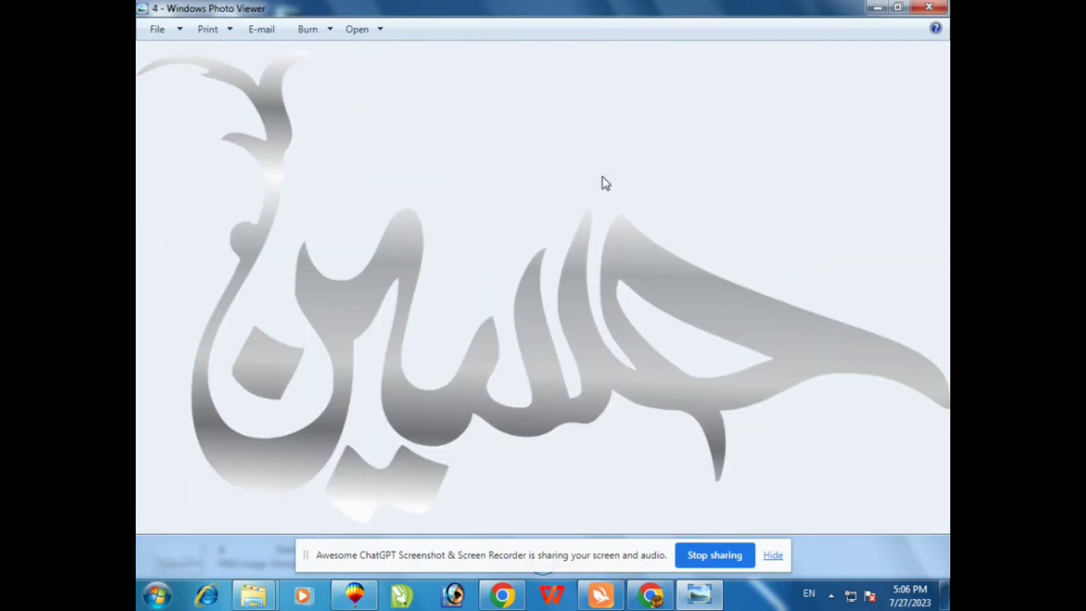
Step: Look through the emboze file images from the silver calligraphy image 4 to the red-and-gold image 10
scroll(608, 198, "up", 1)
key("Right")
key("Right")
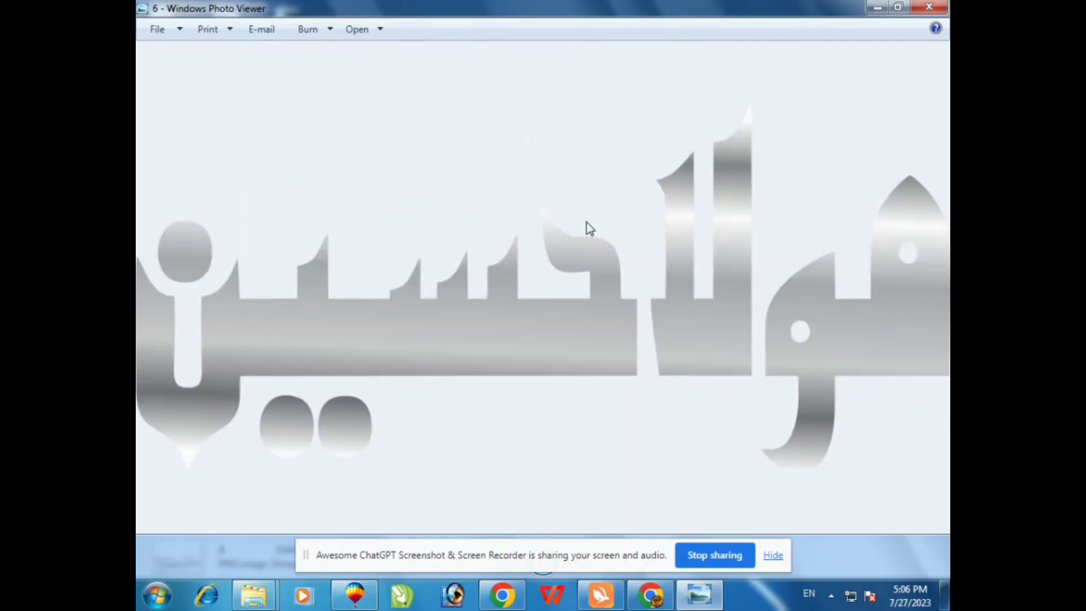
Step: View the calligraphy images 13 and 14, then continue around to the start of the image set
key("Right")
key("Right")
key("Right")
key("Right")
key("Right")
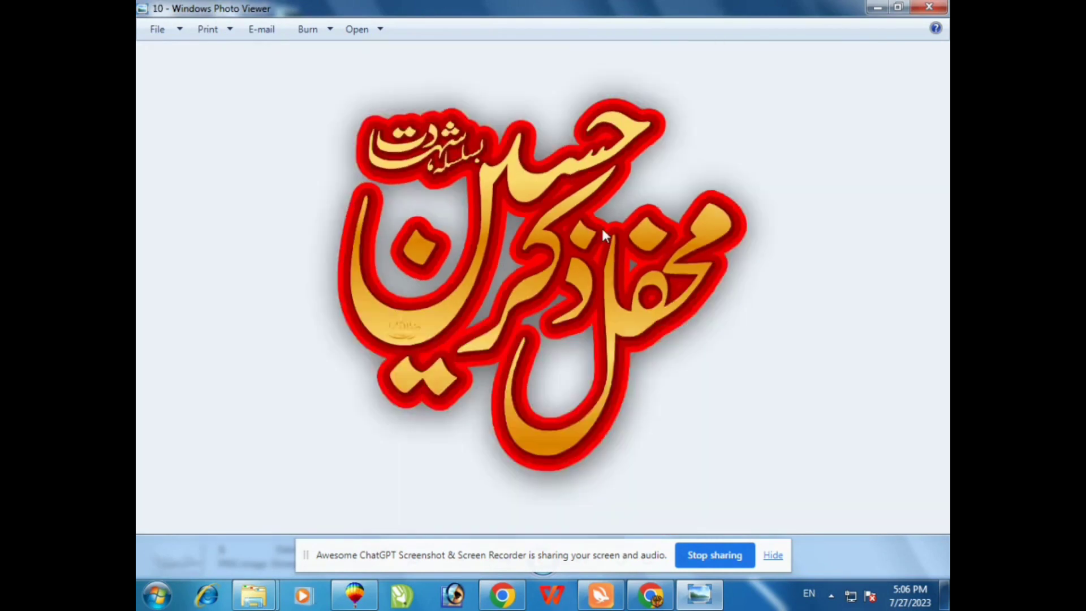
key("Right")
key("Right")
key("Right")
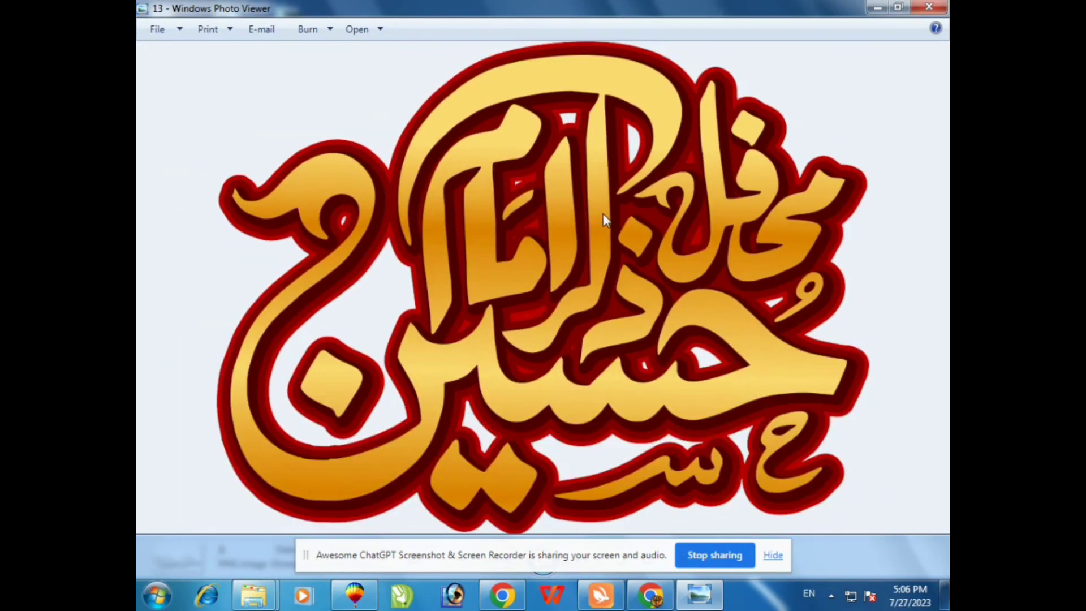
scroll(603, 213, "up", 3)
scroll(603, 211, "down", 3)
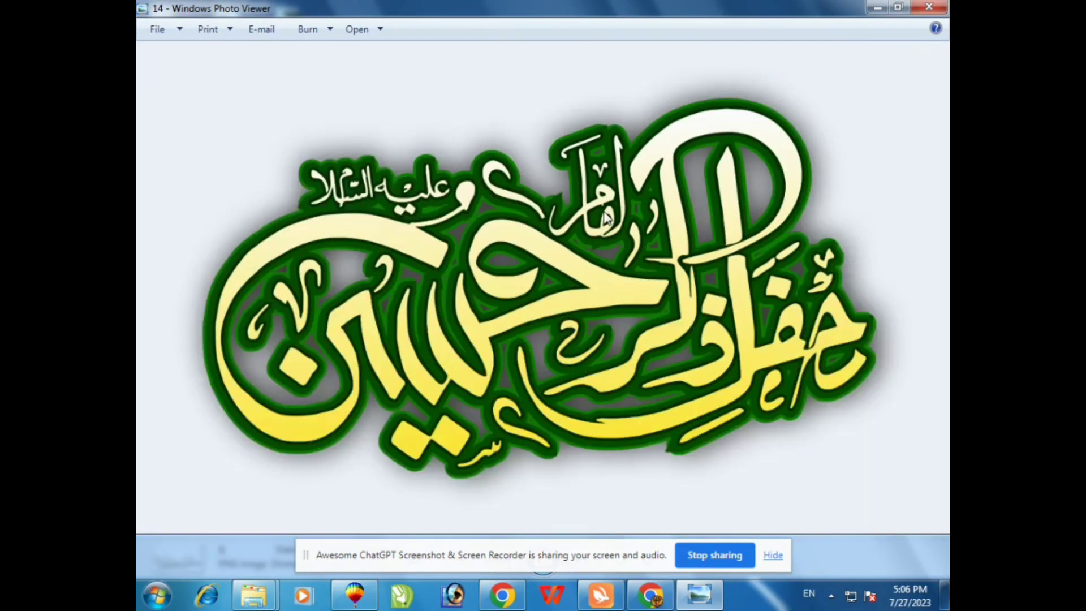
key("Right")
Step: Go through images 3 to 7 a second time, examining the gold, silver and red-outlined calligraphy up close
key("Right")
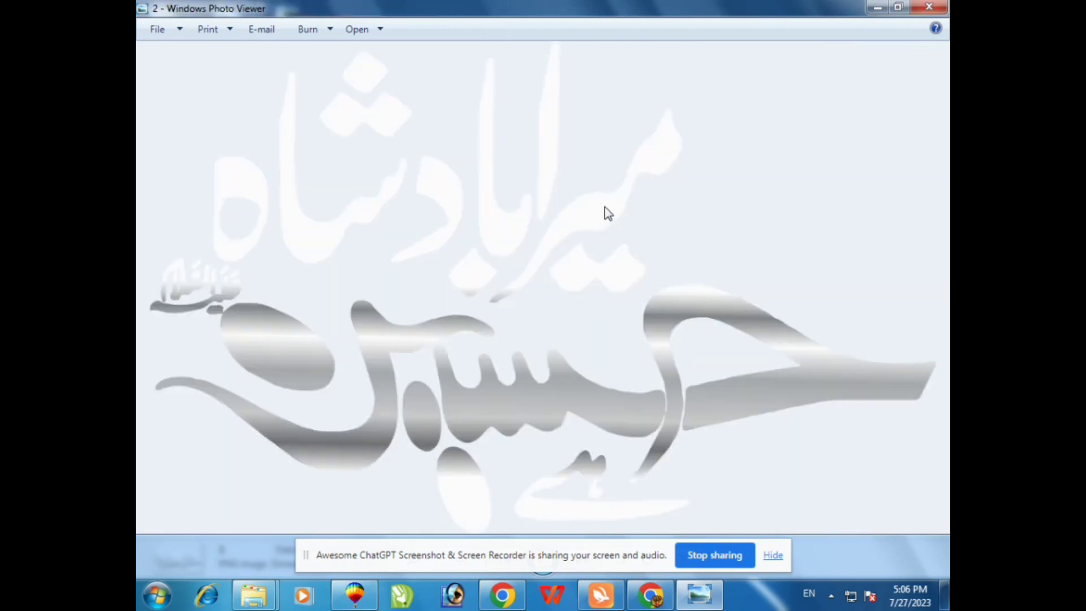
key("Right")
scroll(673, 189, "up", 2)
key("Right")
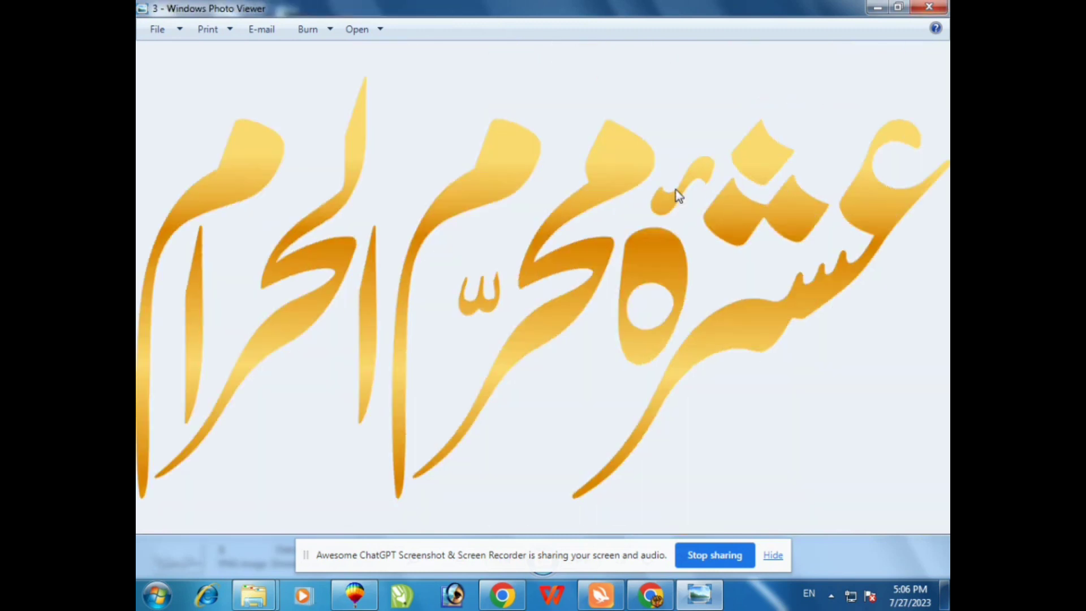
scroll(676, 190, "up", 2)
key("Right")
key("Right")
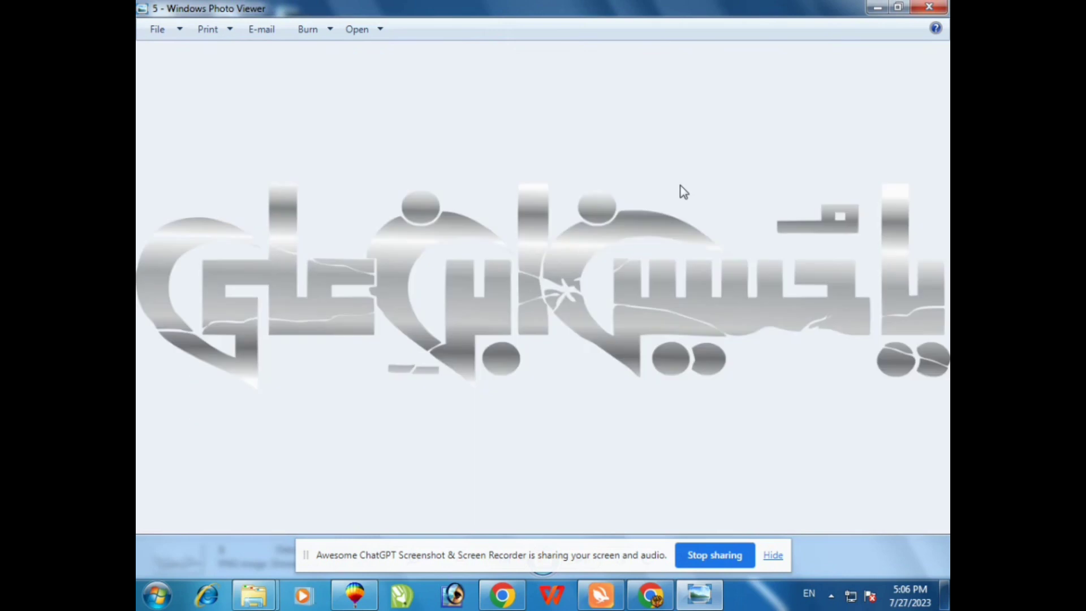
scroll(683, 192, "up", 2)
Step: Examine images 11 to 14 up close and close the image viewer to return to the emboze file folder
key("Right")
key("Right")
scroll(679, 186, "up", 2)
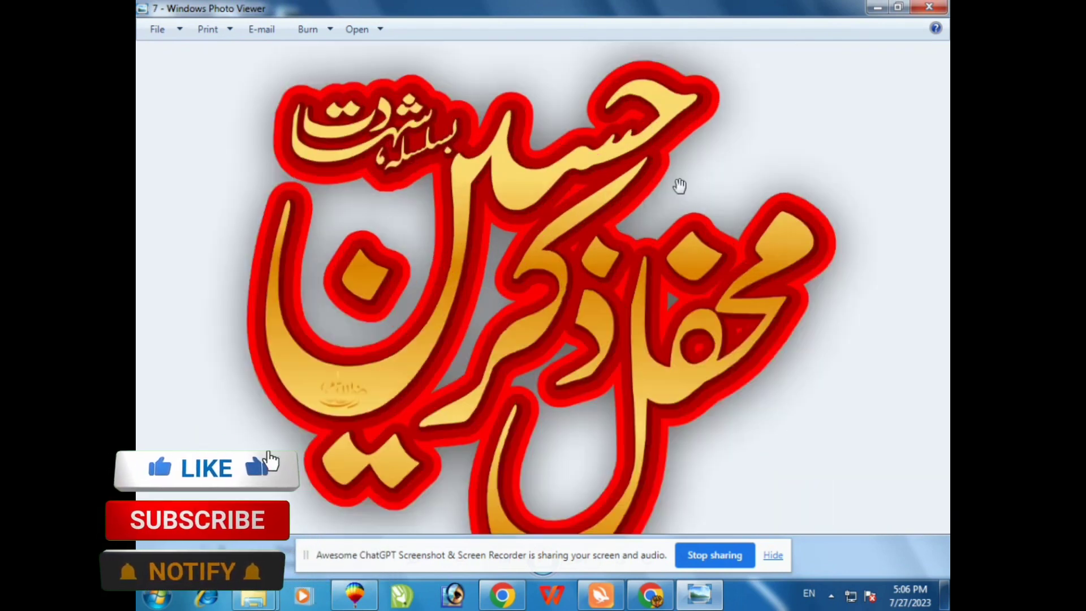
key("Right")
key("Right")
scroll(680, 185, "up", 2)
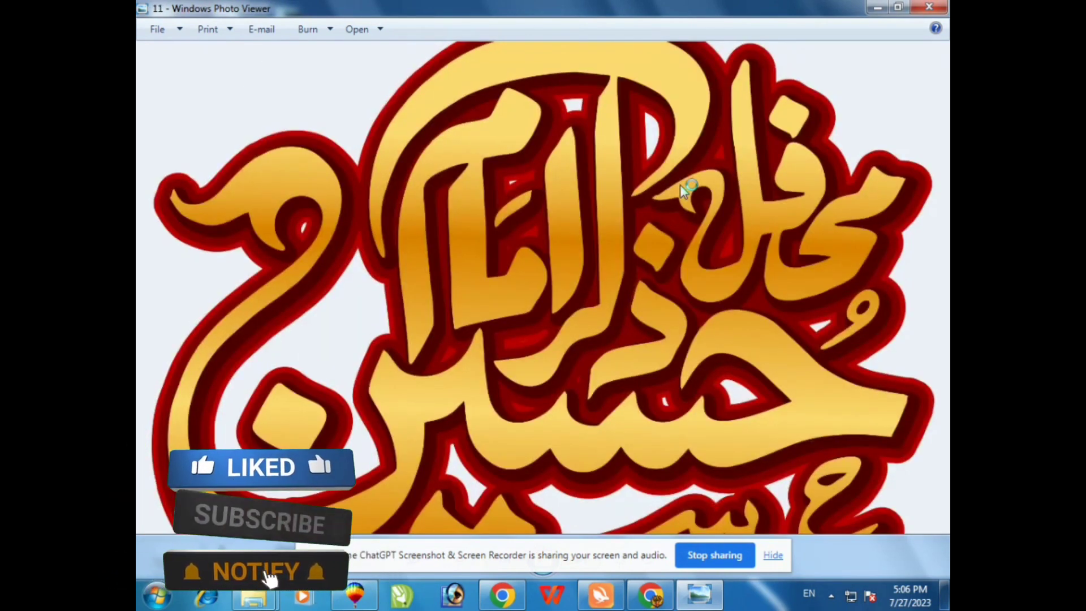
key("Right")
key("Right")
key("Right")
scroll(684, 182, "up", 2)
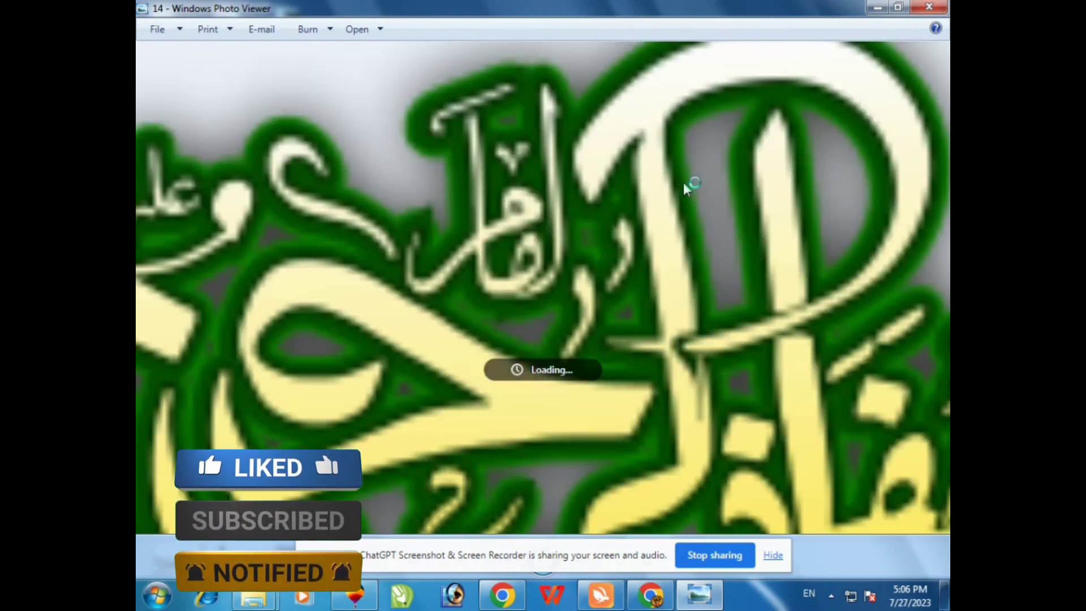
left_click(930, 7)
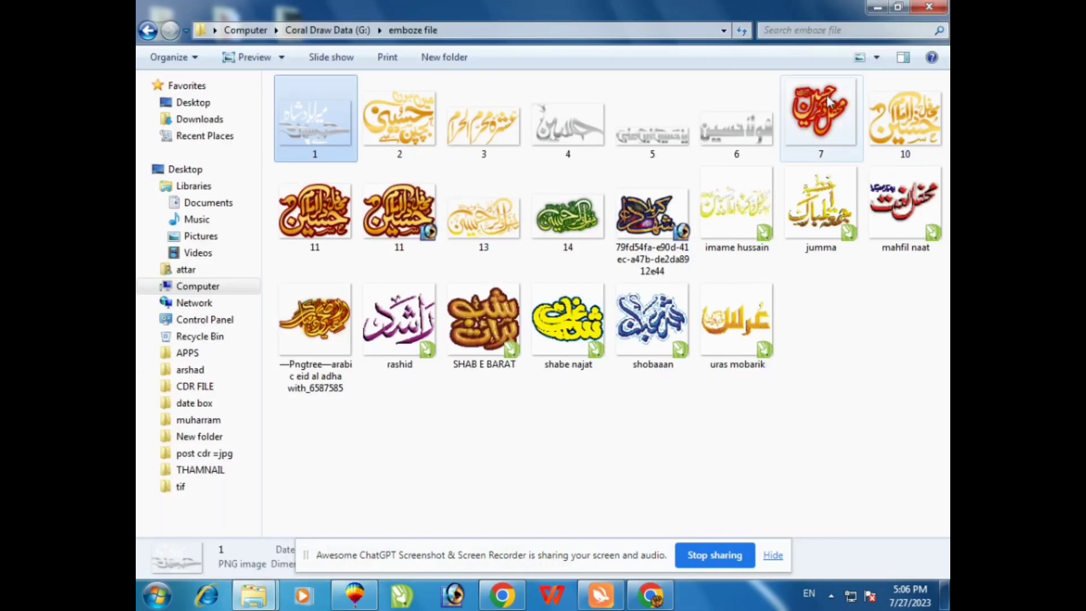
Step: Look at the open Chrome tabs, including WhatsApp, and switch to the calligraphy panel document in CorelDRAW
left_click(656, 590)
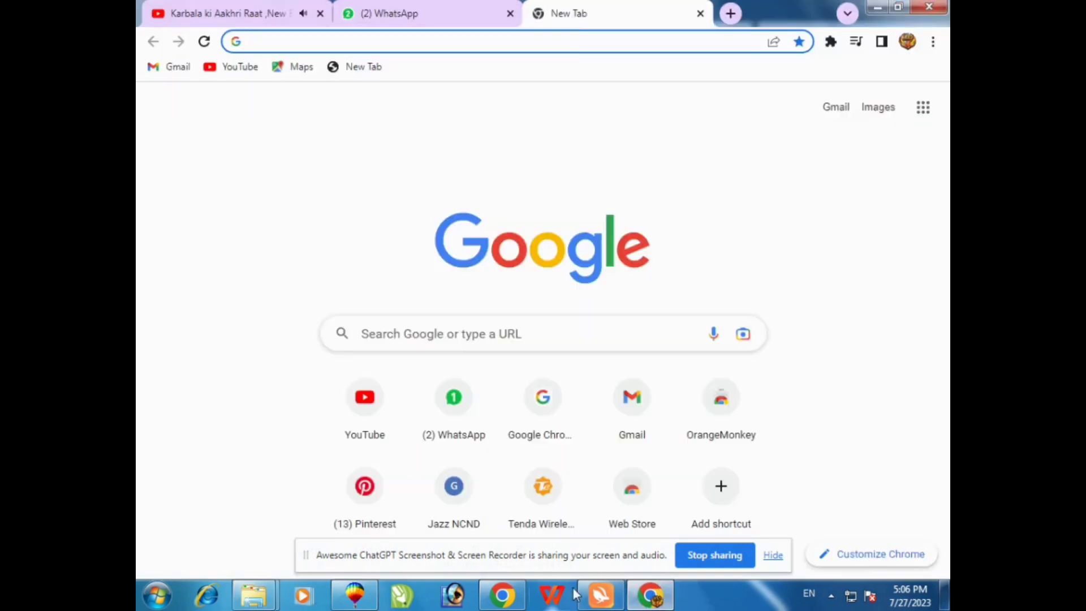
left_click(425, 11)
left_click(557, 6)
left_click(355, 593)
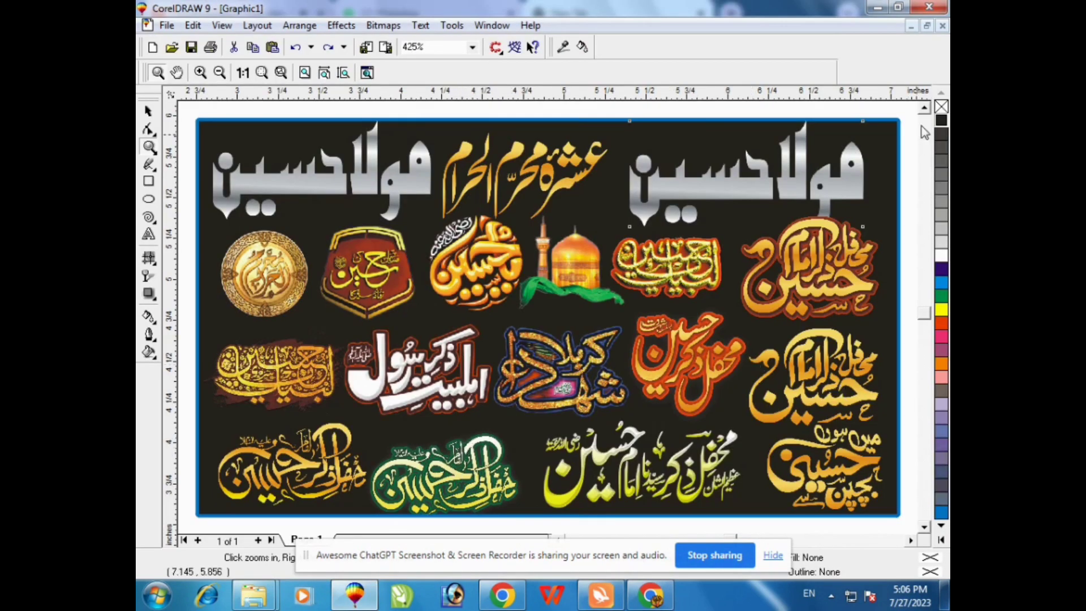
Step: Add the artistic text "SUBSCRIBE THIS CHANNEL" in the blank area above the dark calligraphy panel
left_click(924, 109)
left_click(924, 109)
left_click(150, 233)
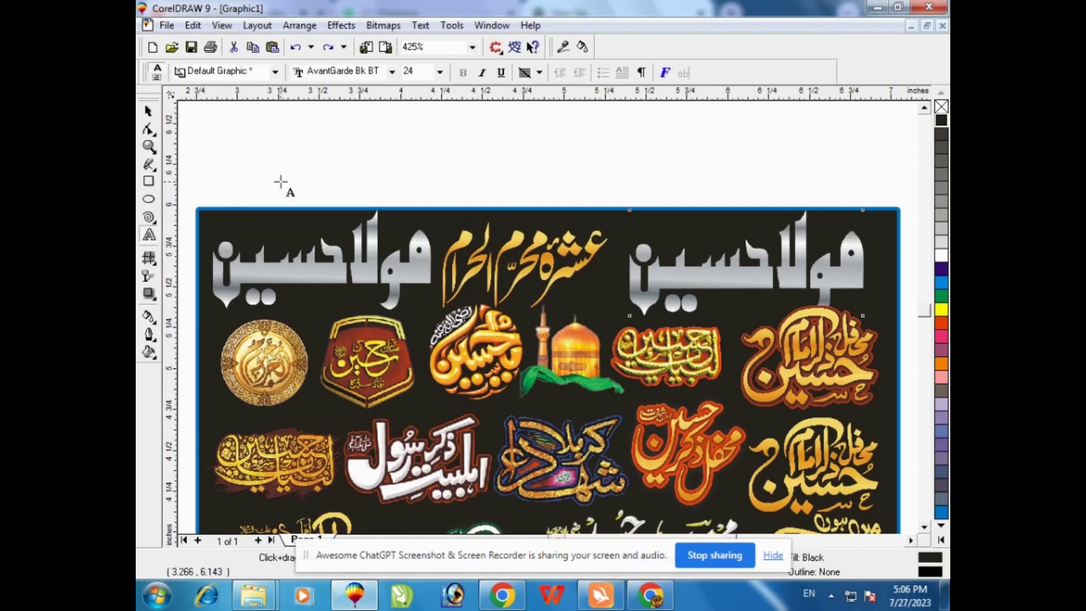
left_click(280, 180)
type("sul")
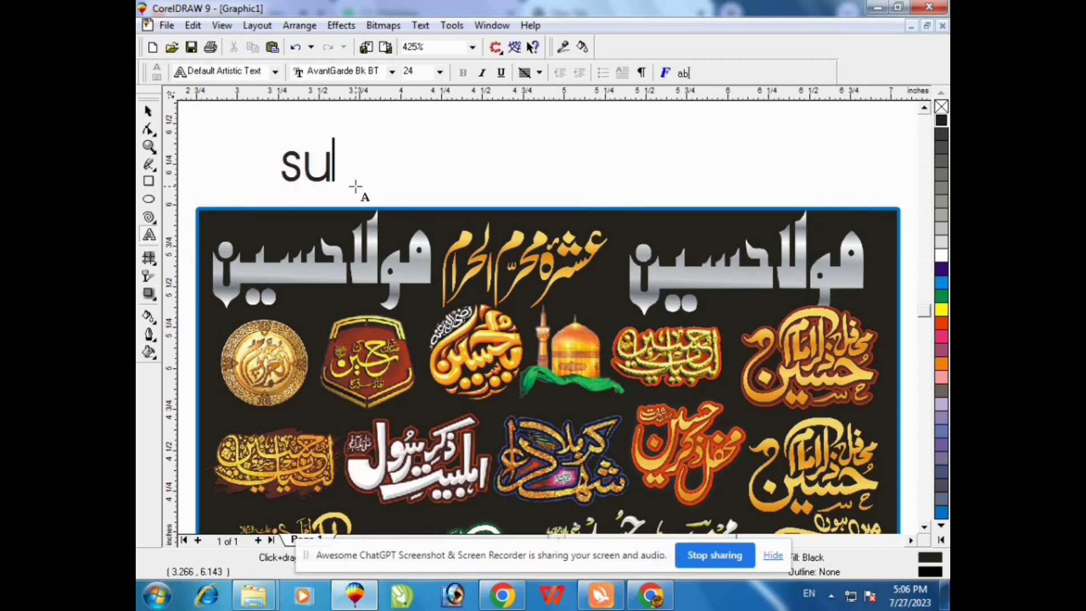
key("BackSpace")
key("BackSpace")
type("S")
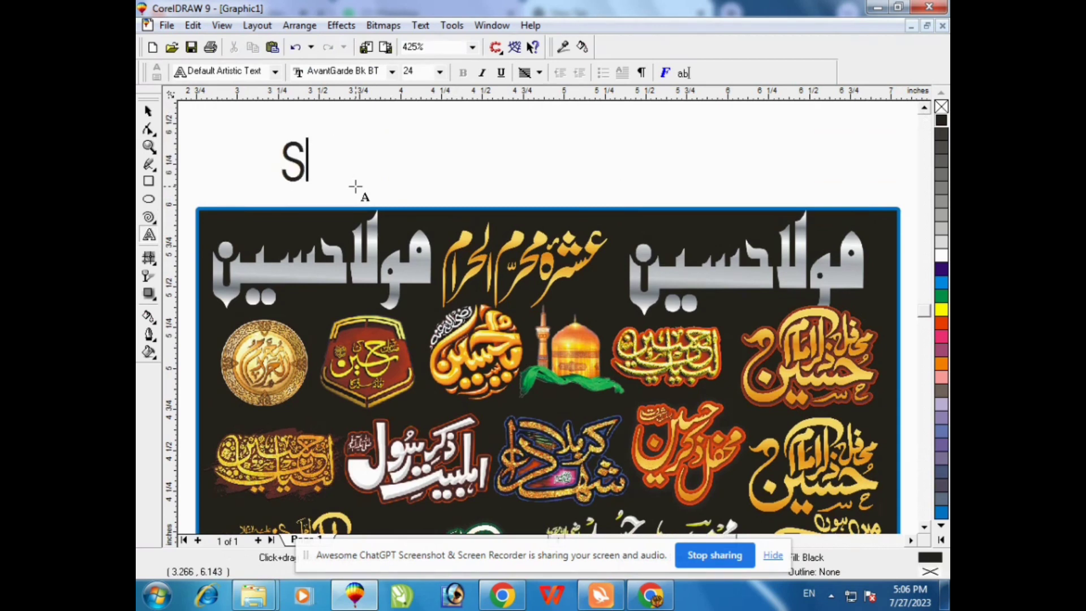
type("UBSCR")
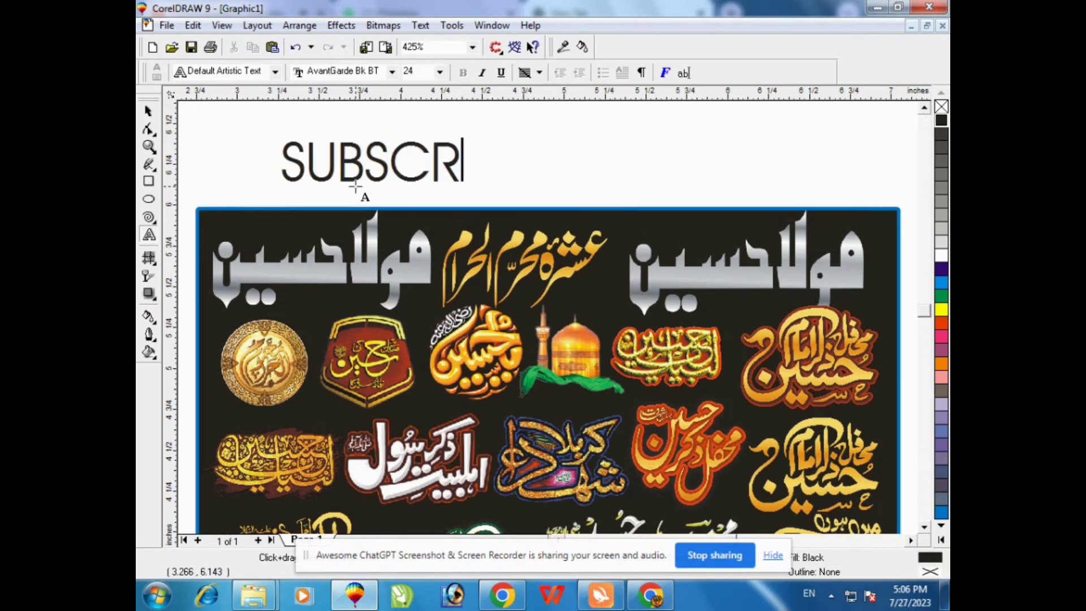
type("IBE THI")
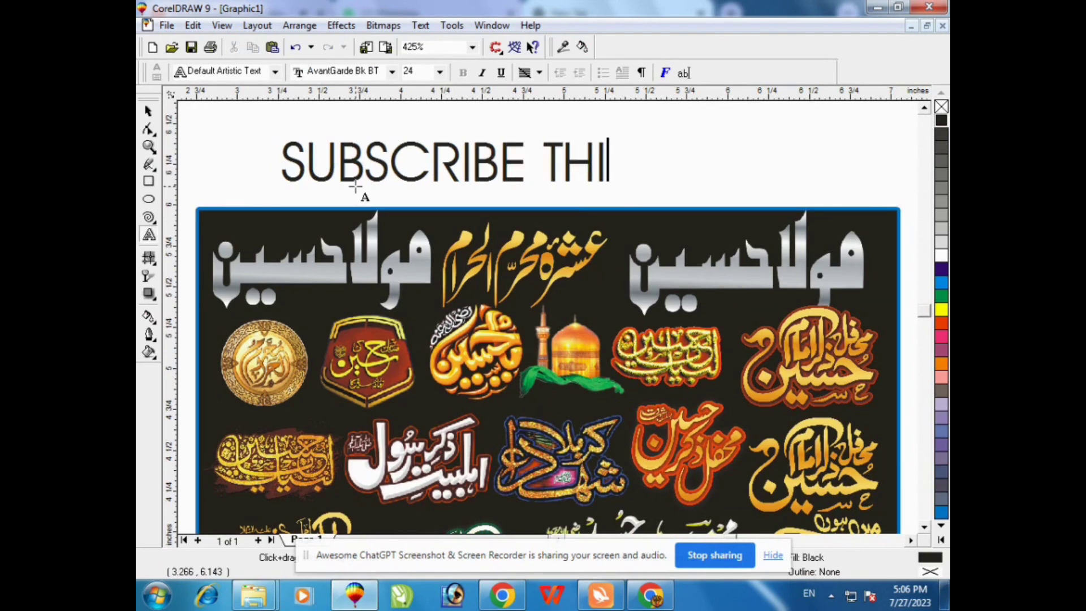
type("S CHANNE")
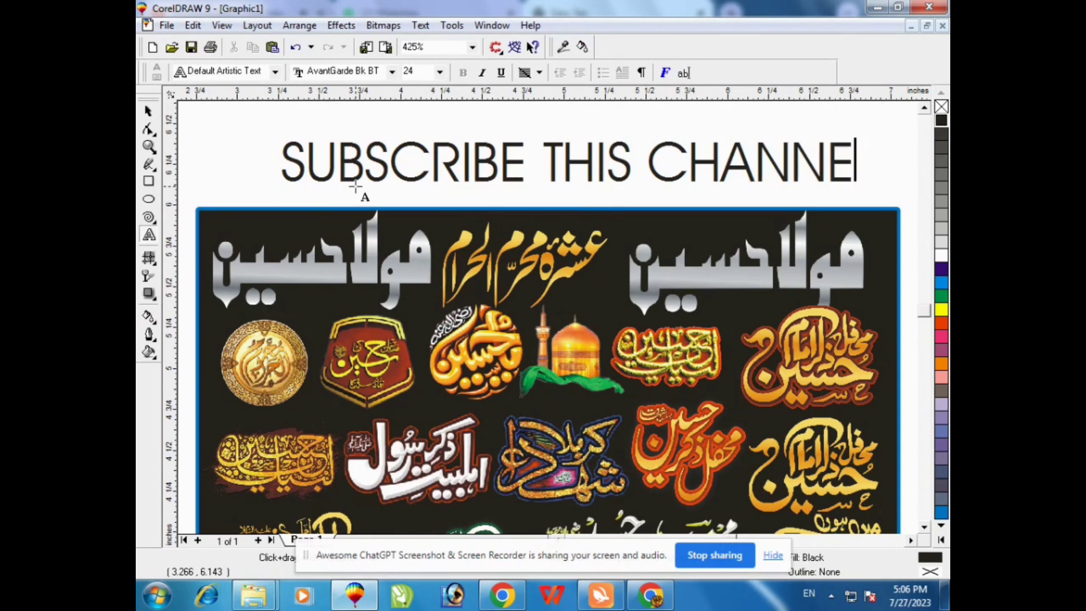
type("L")
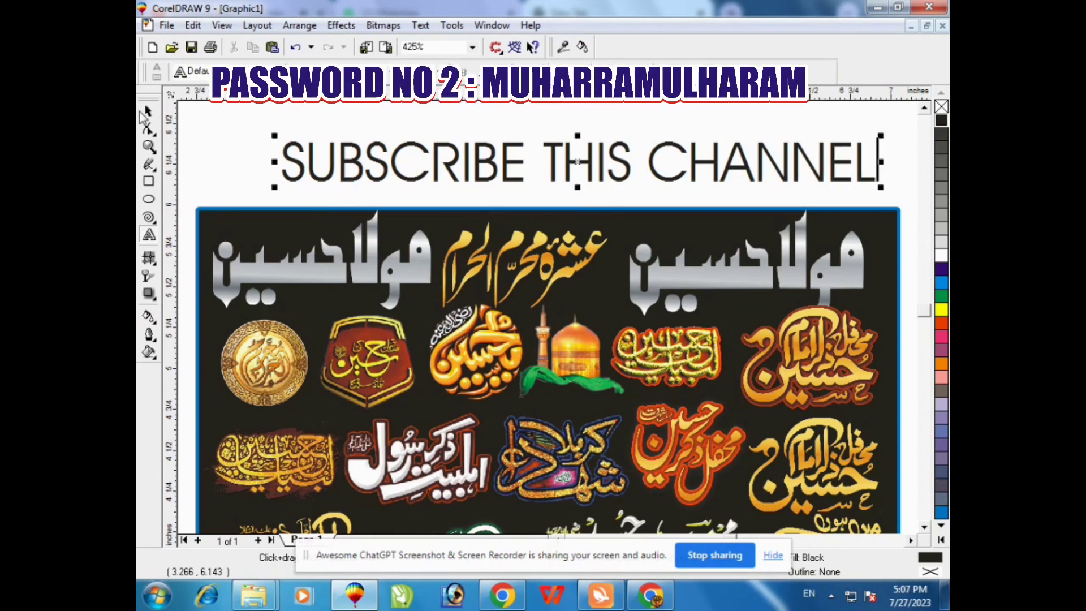